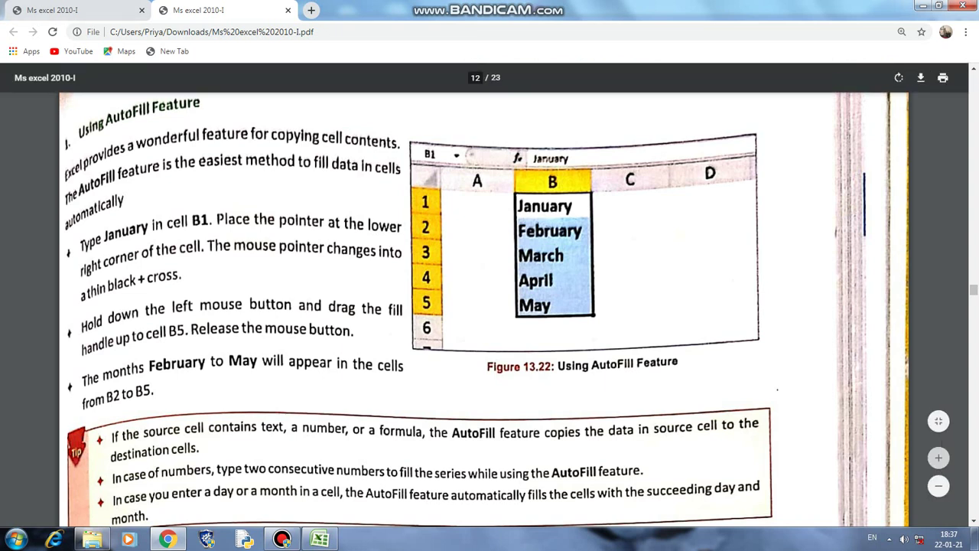
# - Switch from the PDF to Excel, enter jan in M8 and autofill the month series down to M30
pyautogui.scroll(-4, 489, 307)
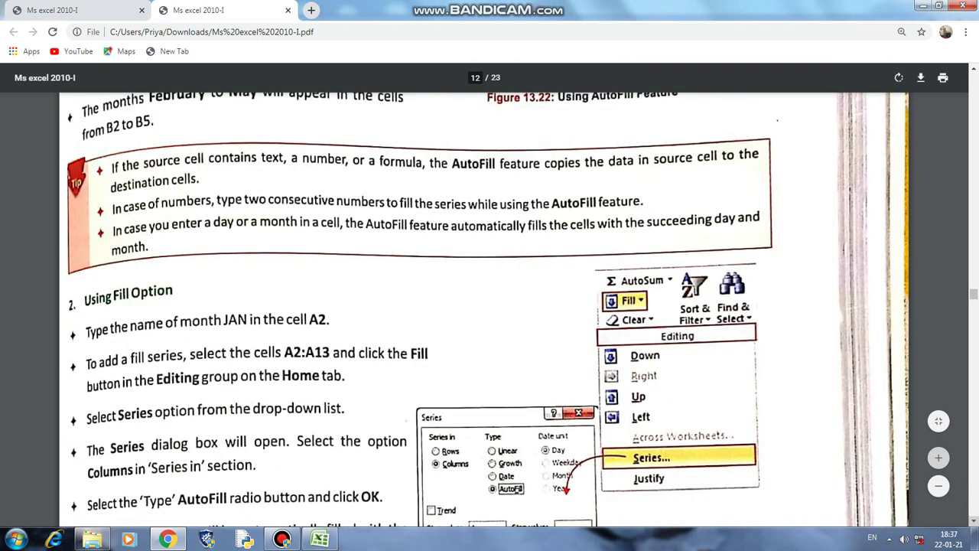
pyautogui.scroll(-1, 490, 306)
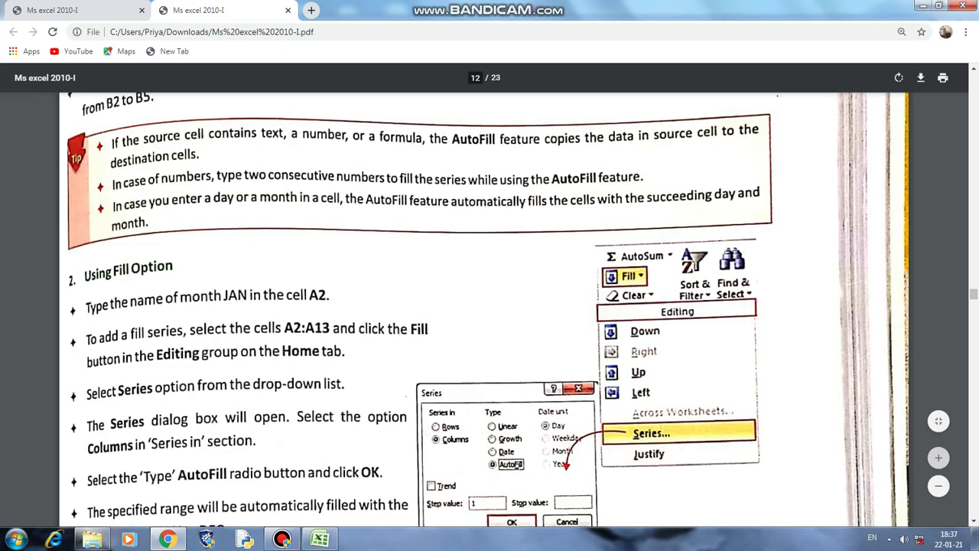
pyautogui.click(320, 540)
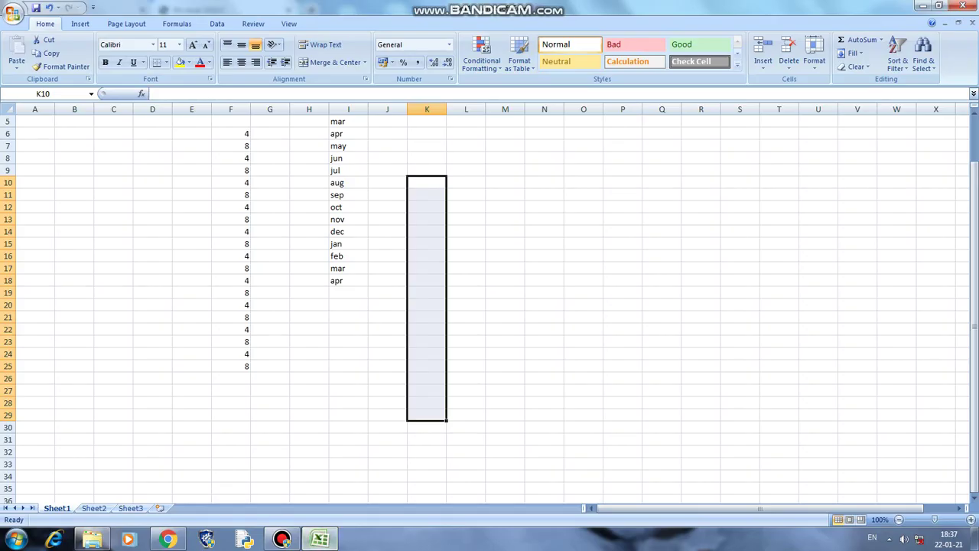
pyautogui.click(518, 156)
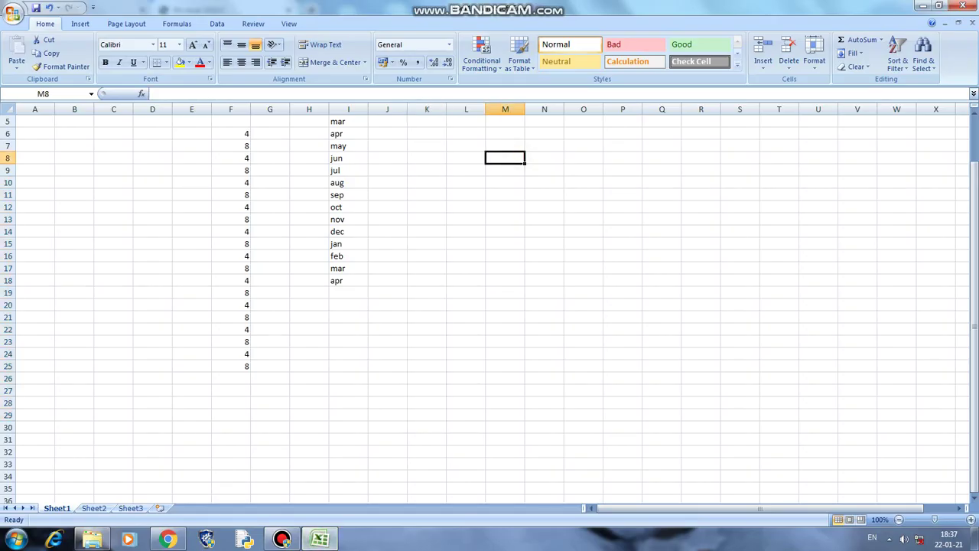
pyautogui.write('jan')
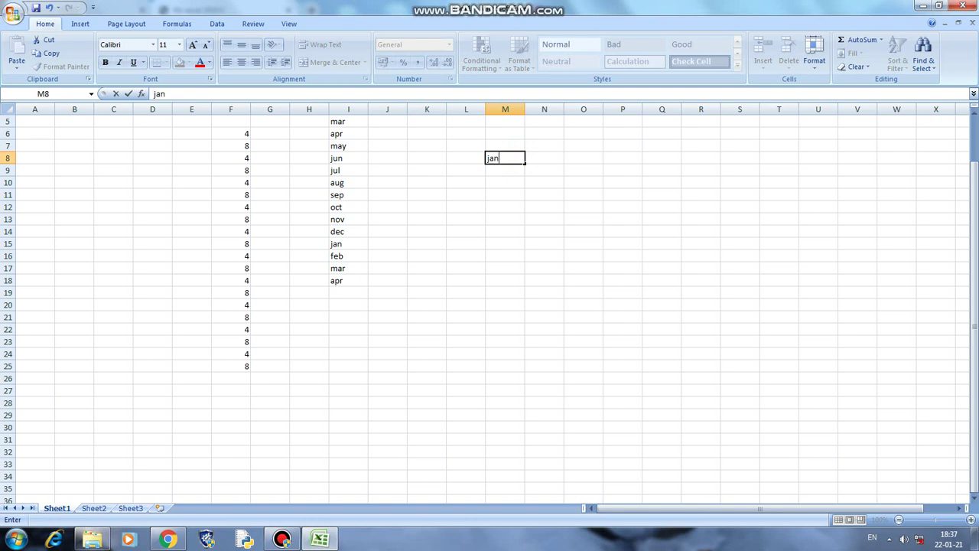
pyautogui.click(544, 183)
pyautogui.click(508, 159)
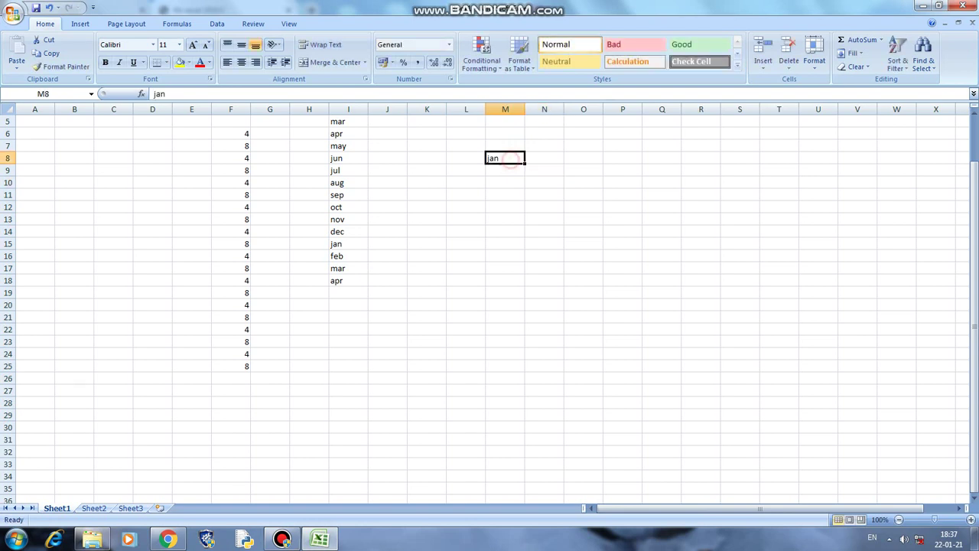
pyautogui.moveTo(525, 164); pyautogui.dragTo(527, 433)
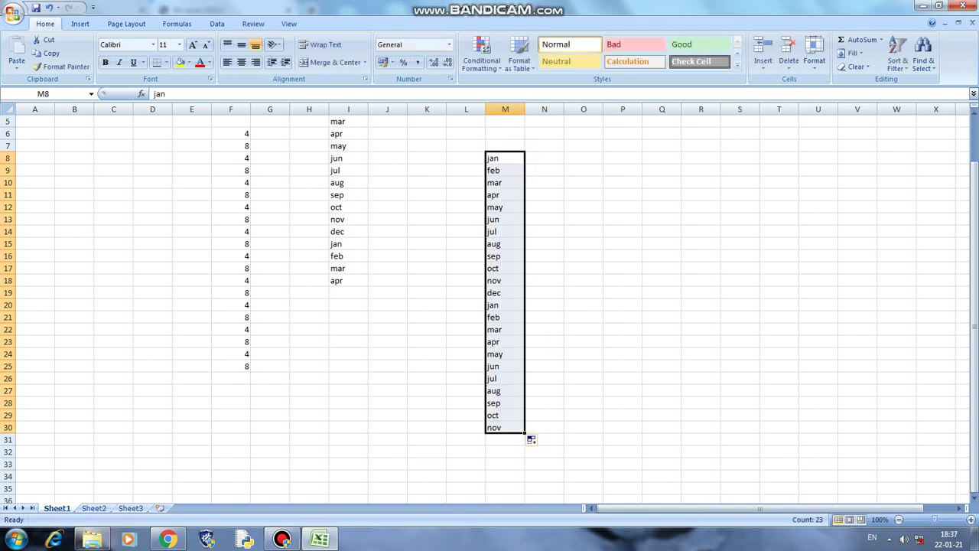
# - Enter 4 in O9 and 8 in O10, and autofill the number series from both cells down to O33
pyautogui.click(577, 170)
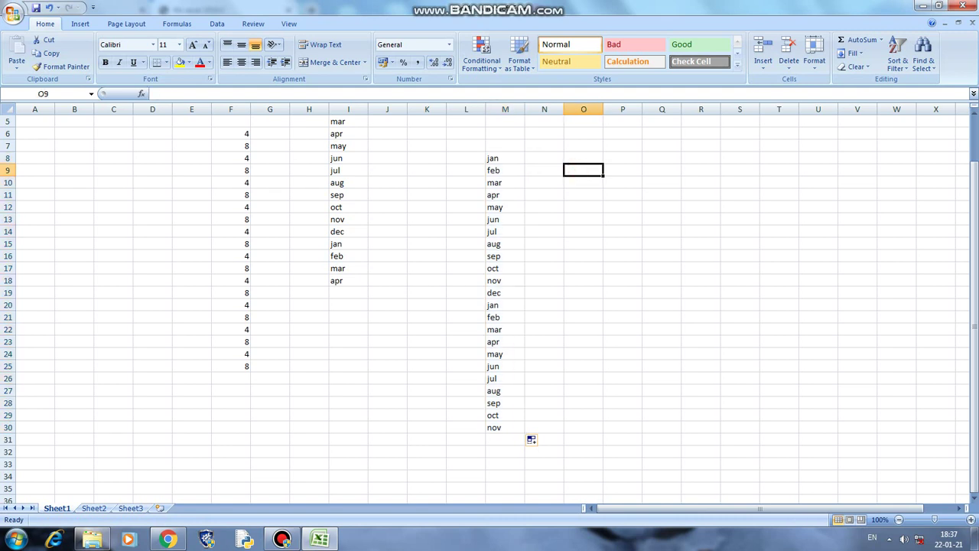
pyautogui.write('4')
pyautogui.press('Return')
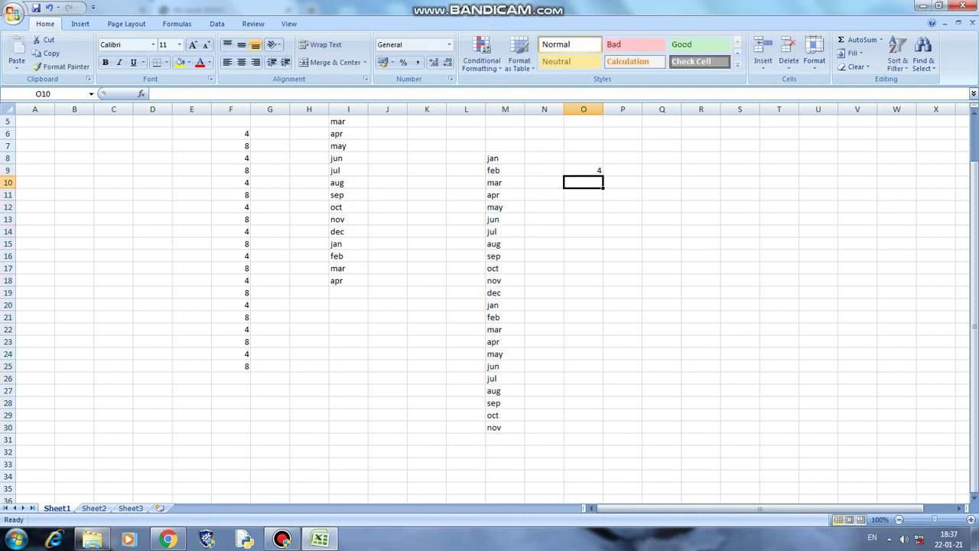
pyautogui.write('8')
pyautogui.press('Return')
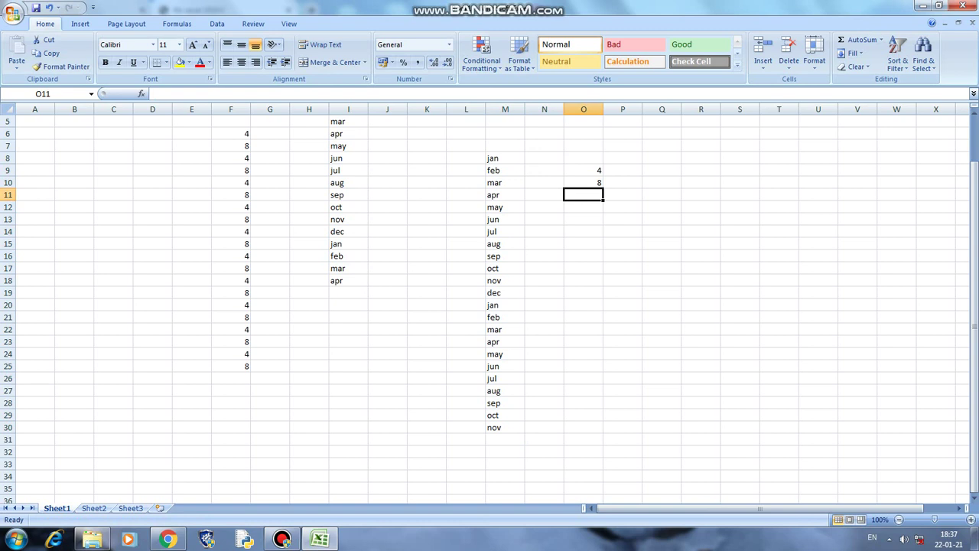
pyautogui.press('Up')
pyautogui.press('Up')
pyautogui.hotkey('shift', 'Down')
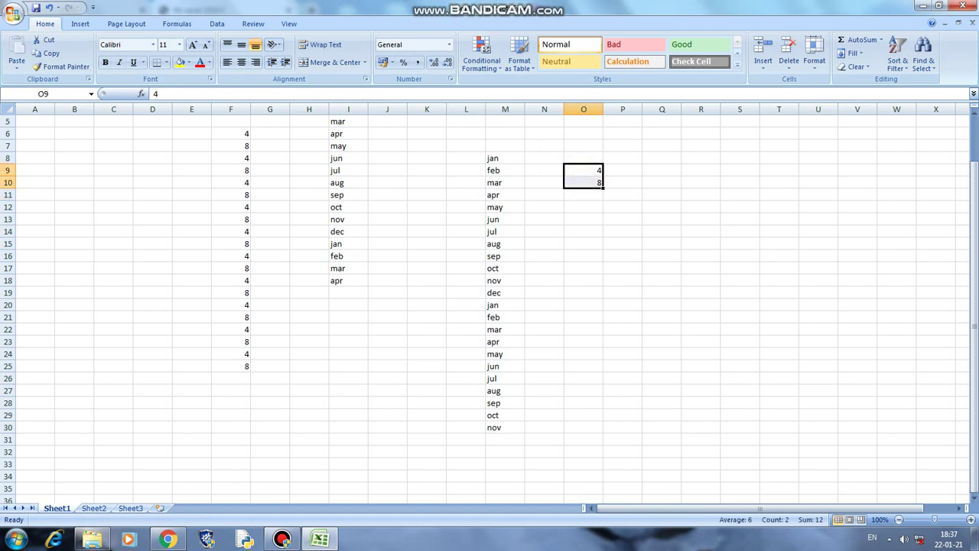
pyautogui.moveTo(604, 187); pyautogui.dragTo(604, 464)
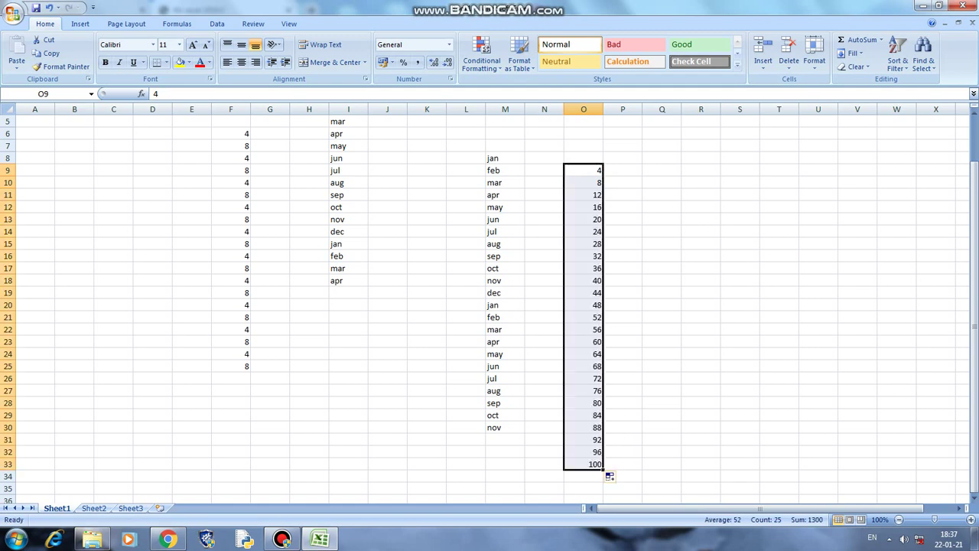
# - Enter mon in cell Q8 and select the range Q8:Q19 for filling
pyautogui.click(657, 157)
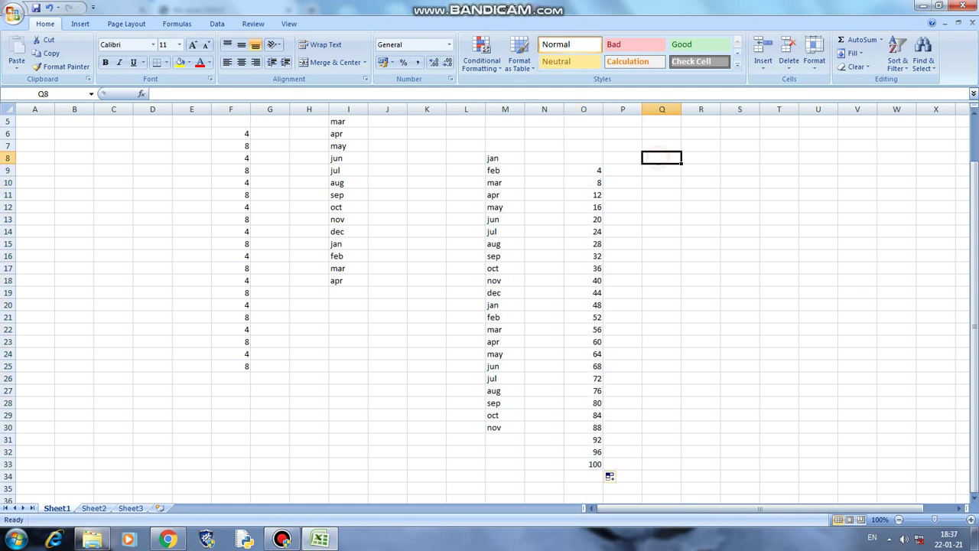
pyautogui.write('ja')
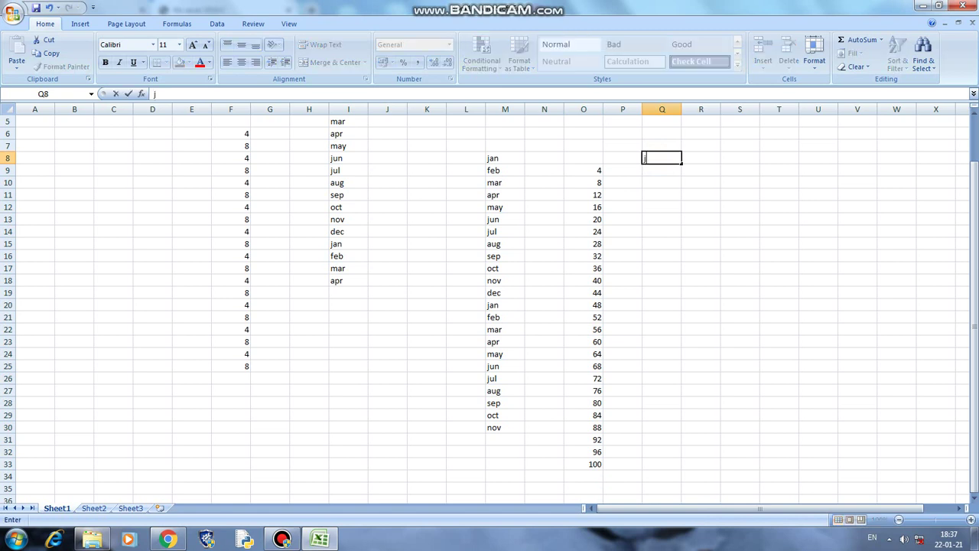
pyautogui.press('BackSpace')
pyautogui.write('mon')
pyautogui.press('BackSpace')
pyautogui.press('BackSpace')
pyautogui.press('BackSpace')
pyautogui.press('BackSpace')
pyautogui.write('mon')
pyautogui.click(812, 350)
pyautogui.scroll(5, 812, 349)
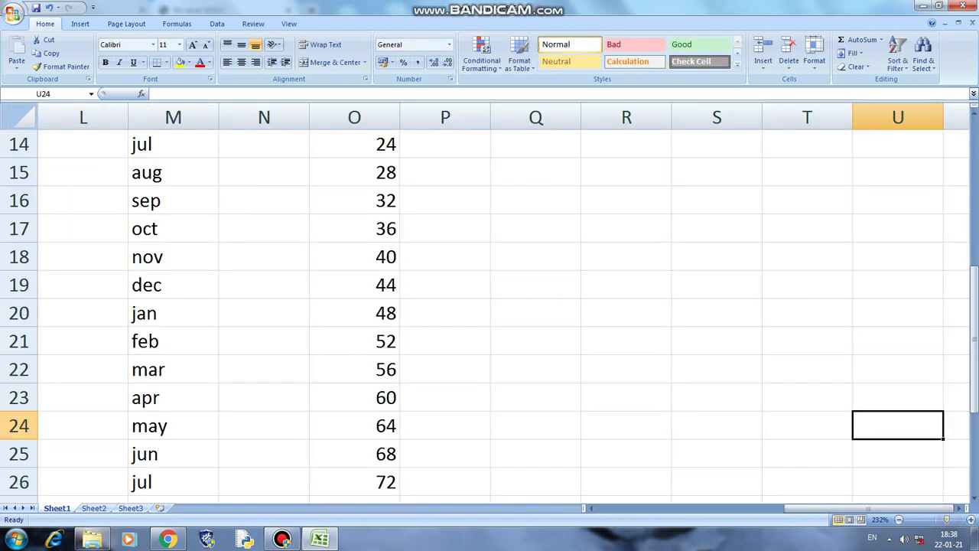
pyautogui.moveTo(974, 382); pyautogui.dragTo(974, 268)
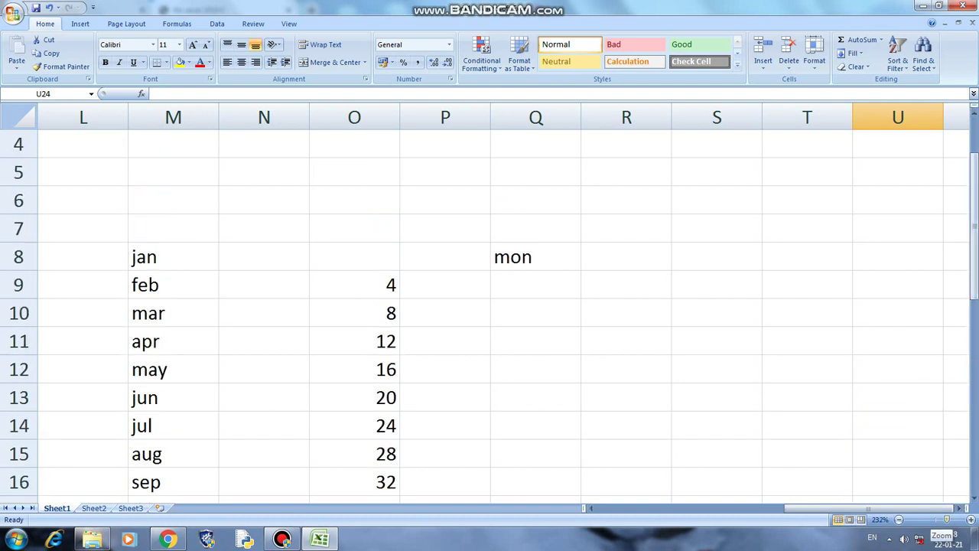
pyautogui.moveTo(947, 520); pyautogui.dragTo(938, 519)
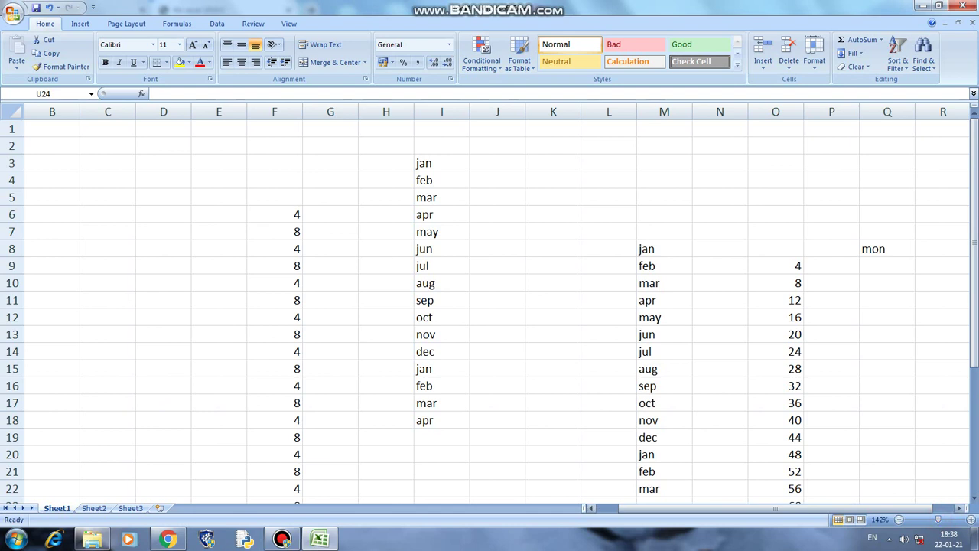
pyautogui.moveTo(643, 508); pyautogui.dragTo(652, 508)
pyautogui.moveTo(831, 249); pyautogui.dragTo(831, 437)
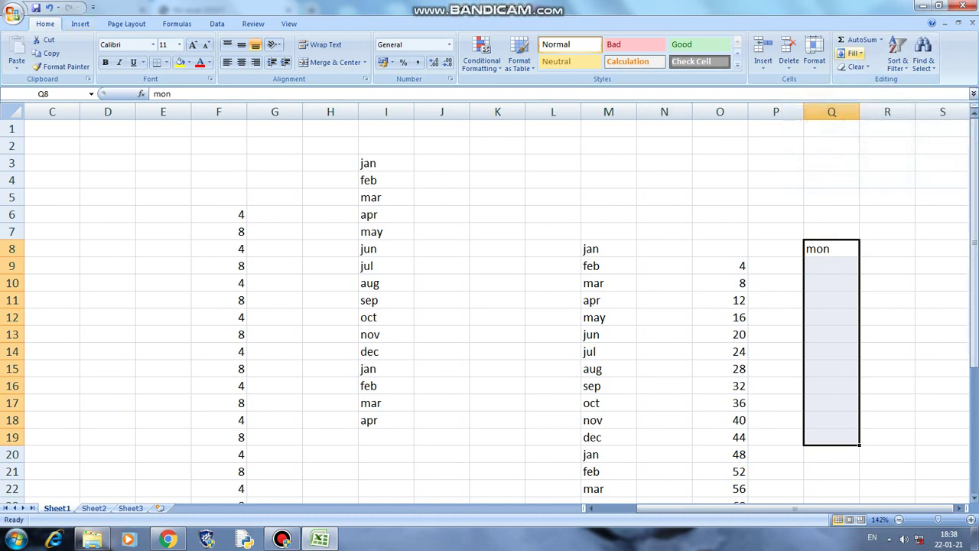
# - Try to fill the selected range Q8:Q19 as a linear series in columns
pyautogui.click(852, 53)
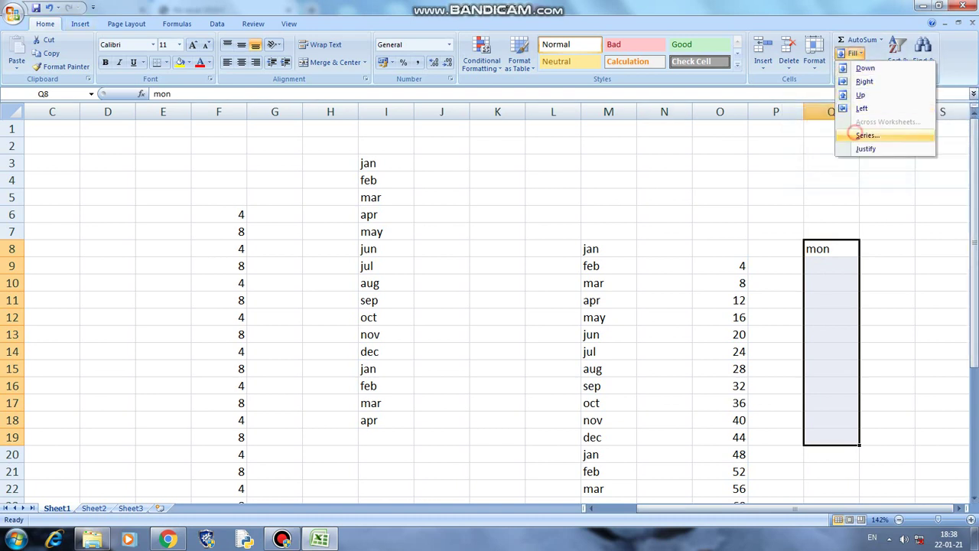
pyautogui.click(863, 135)
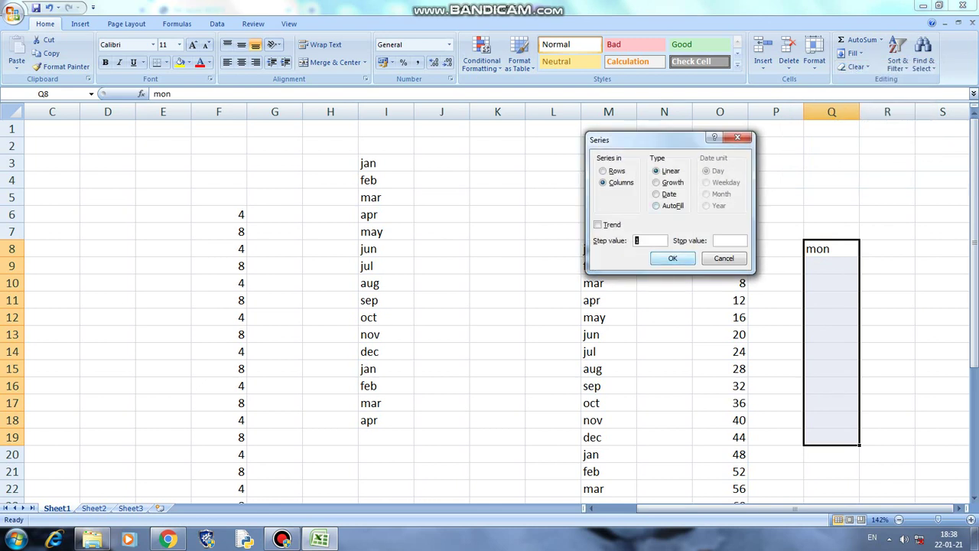
pyautogui.click(672, 257)
# - Fill Q8:Q19 with the weekday series from mon, using the Series option in columns with type AutoFill
pyautogui.click(852, 53)
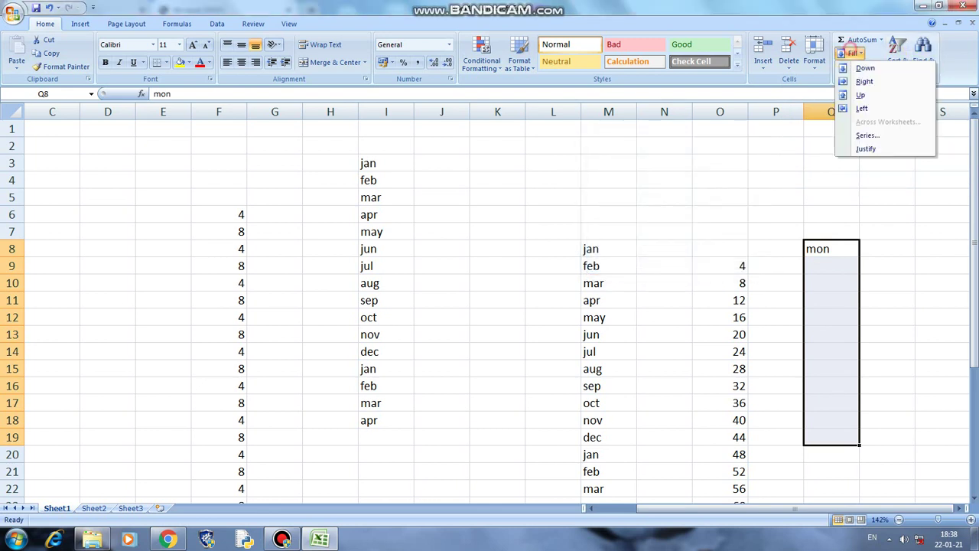
pyautogui.click(863, 136)
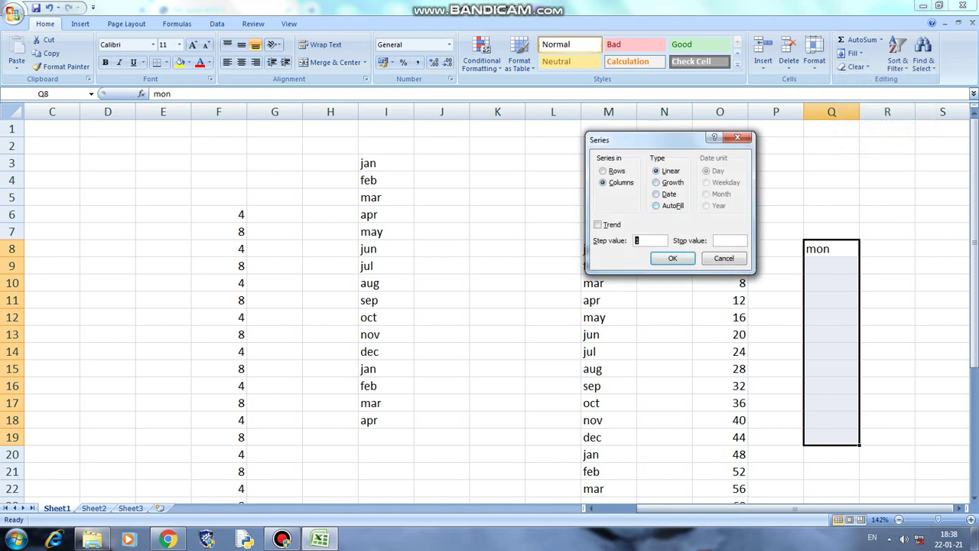
pyautogui.hotkey('alt', 'f')
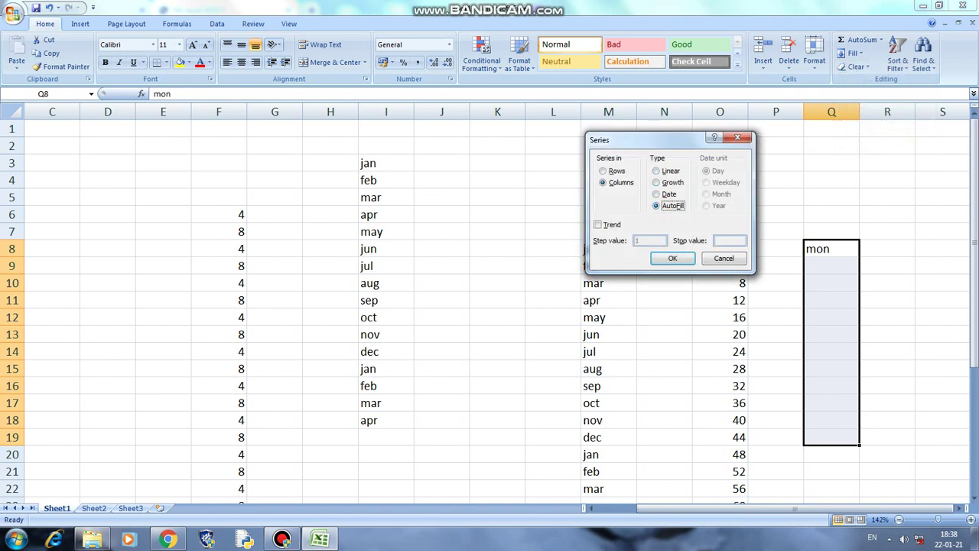
pyautogui.press('Return')
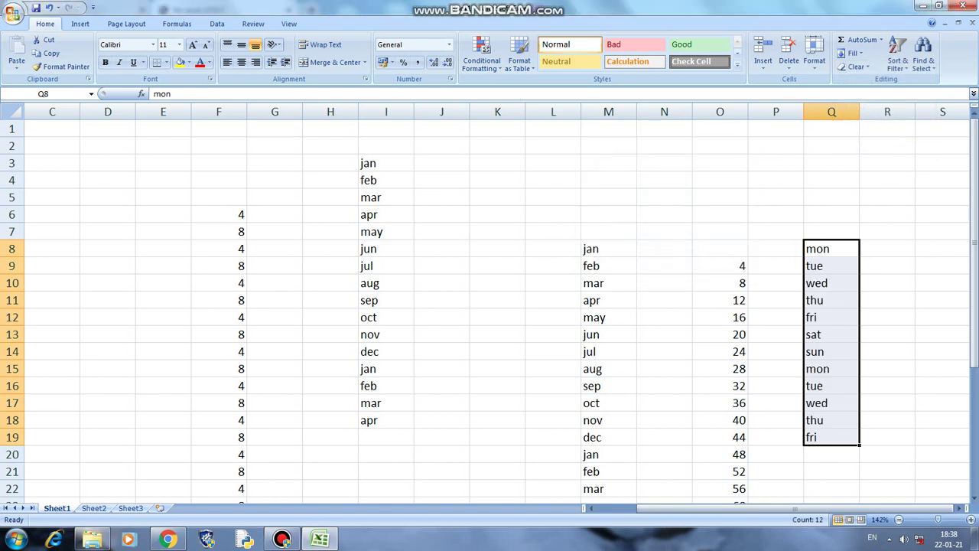
pyautogui.click(831, 420)
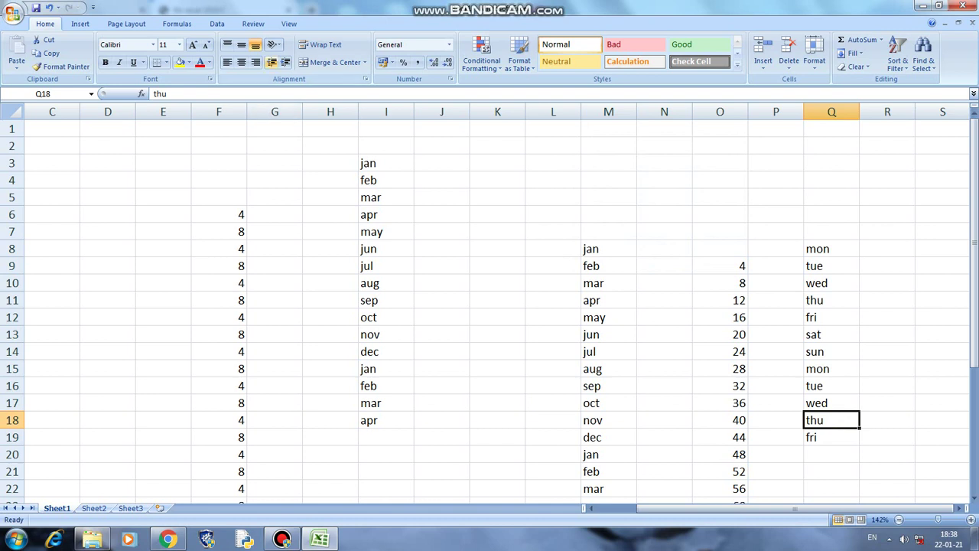
# - Enter 80 in cell D3 as the start value of a new number series
pyautogui.click(107, 163)
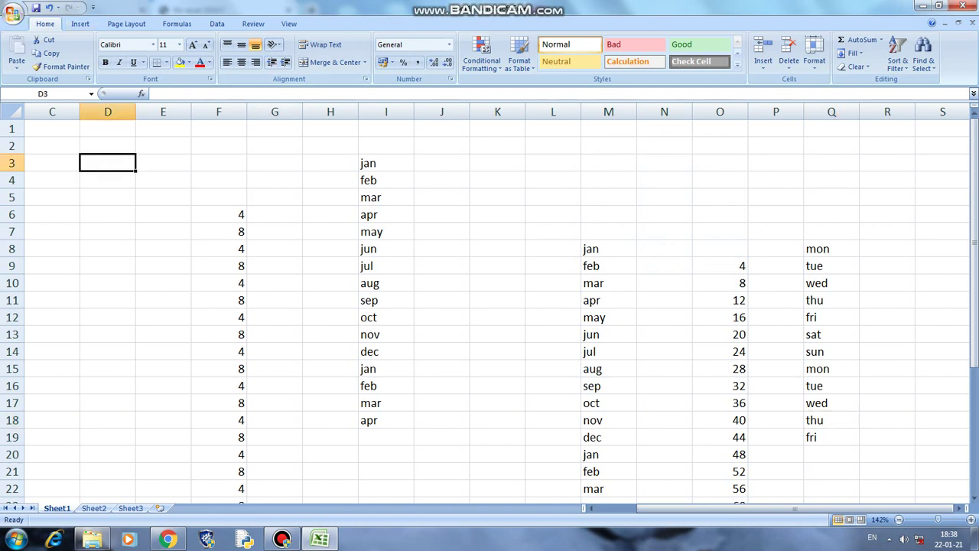
pyautogui.write('80')
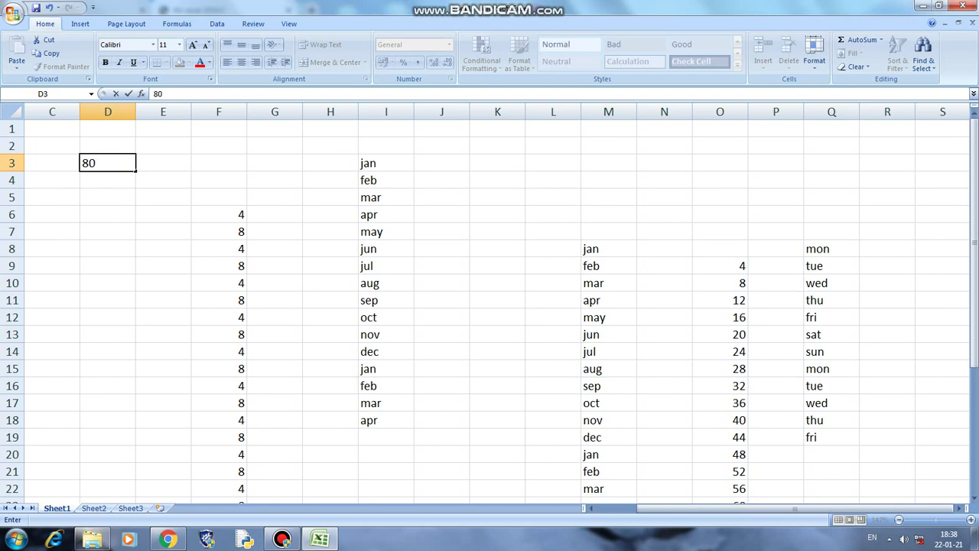
pyautogui.click(216, 163)
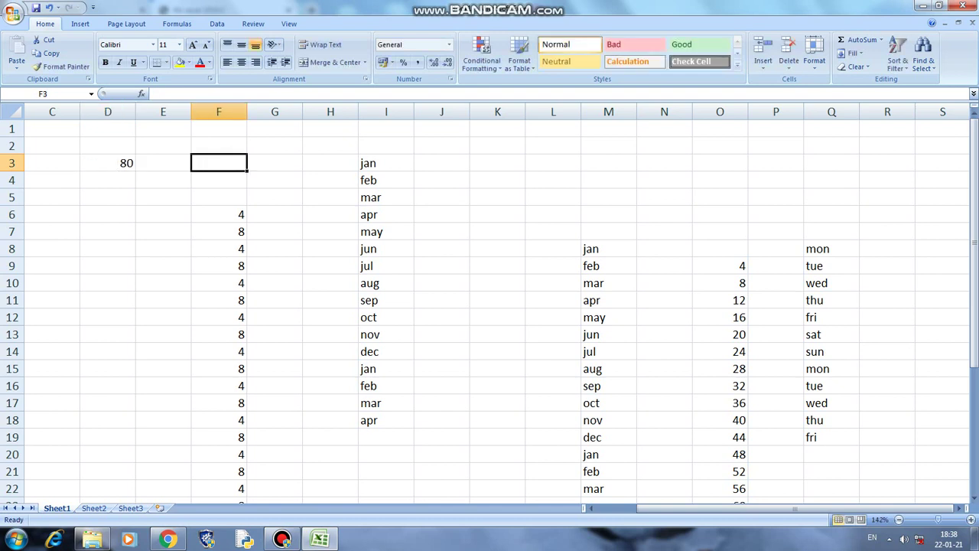
# - Set up a fill series for D3:D22 in columns with type Linear and Trend off
pyautogui.moveTo(107, 163); pyautogui.dragTo(107, 489)
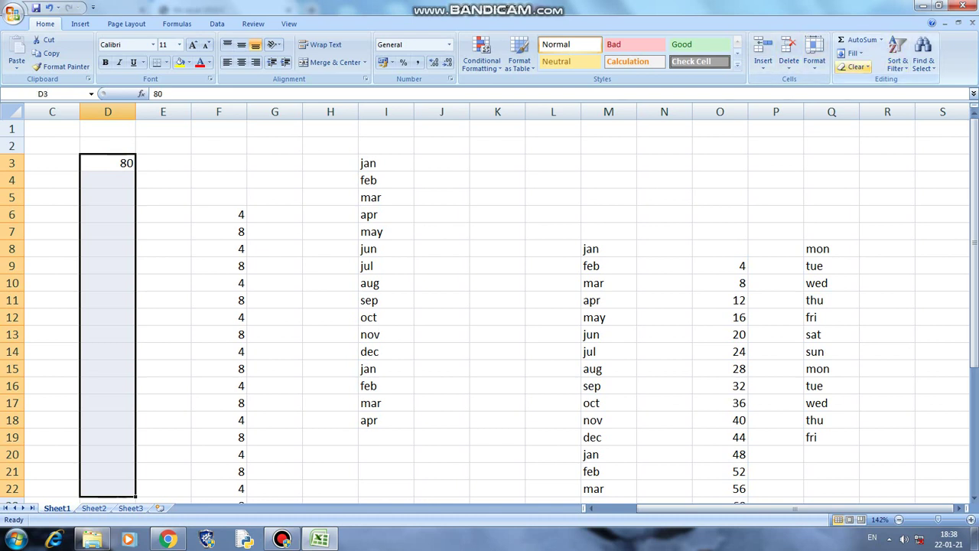
pyautogui.click(851, 52)
pyautogui.click(865, 136)
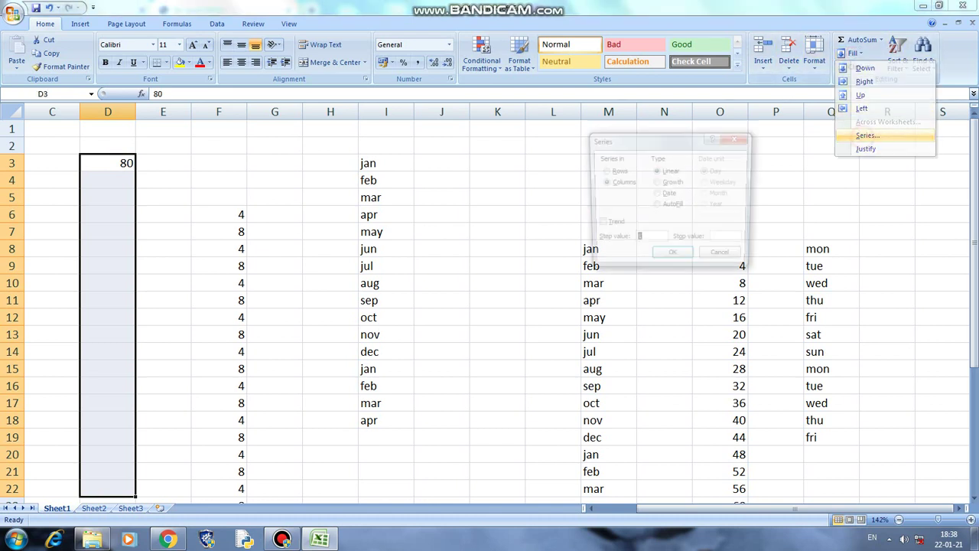
pyautogui.click(657, 206)
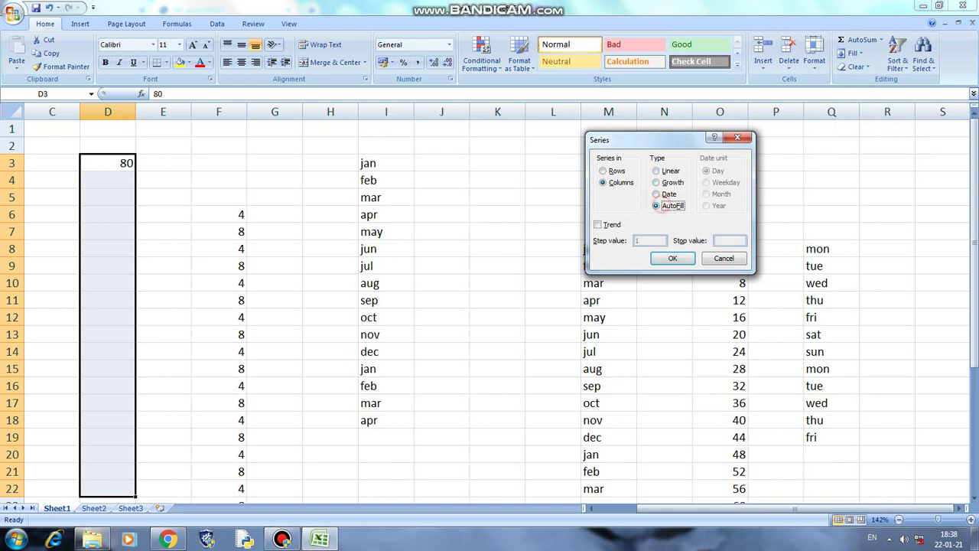
pyautogui.hotkey('alt', 't')
pyautogui.hotkey('alt', 't')
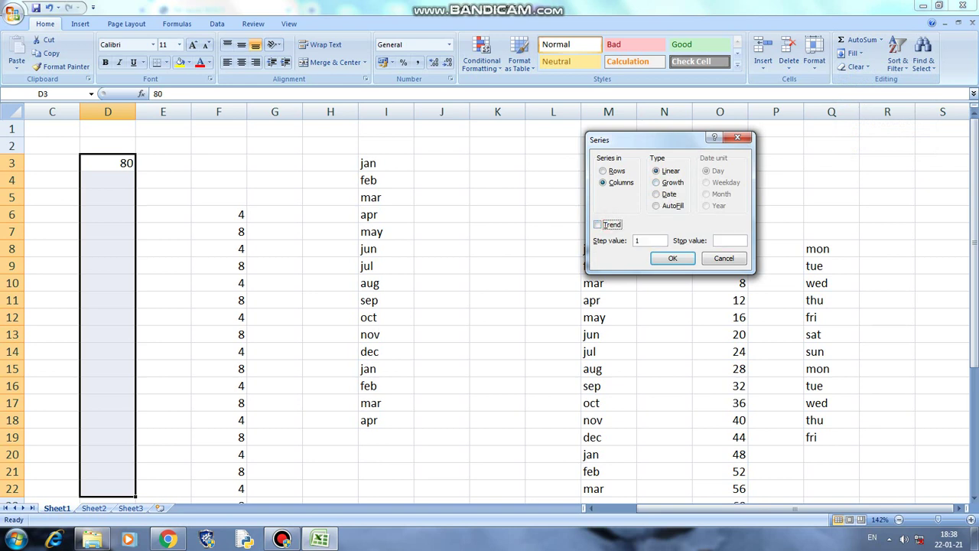
# - Set the series step value to 4 and the stop value to 100, and apply the fill
pyautogui.click(657, 243)
pyautogui.press('BackSpace')
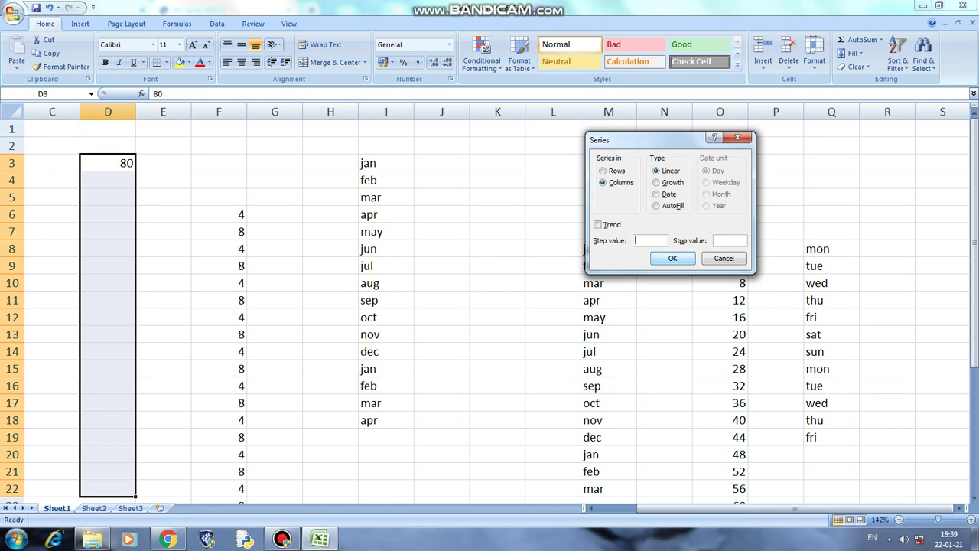
pyautogui.write('4')
pyautogui.click(733, 241)
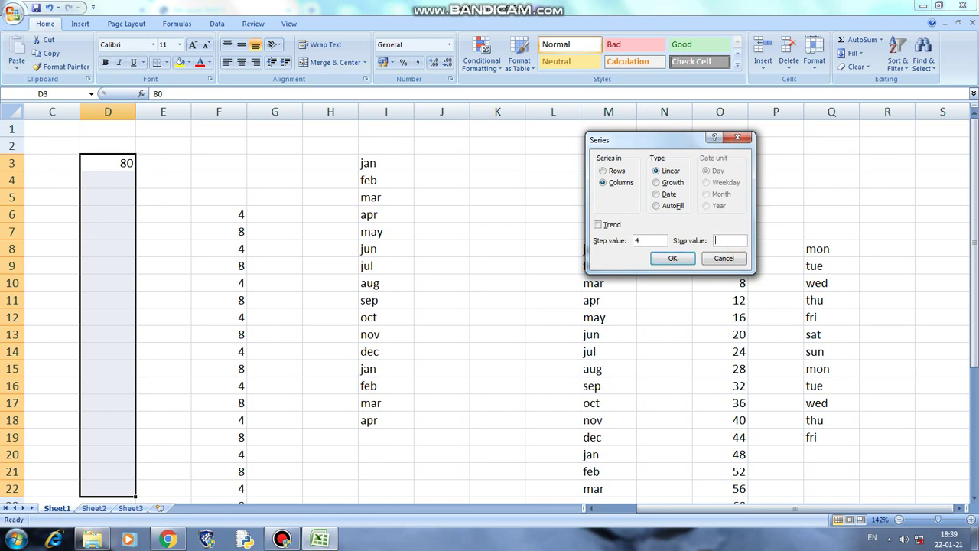
pyautogui.write('8')
pyautogui.press('BackSpace')
pyautogui.write('100')
pyautogui.click(673, 258)
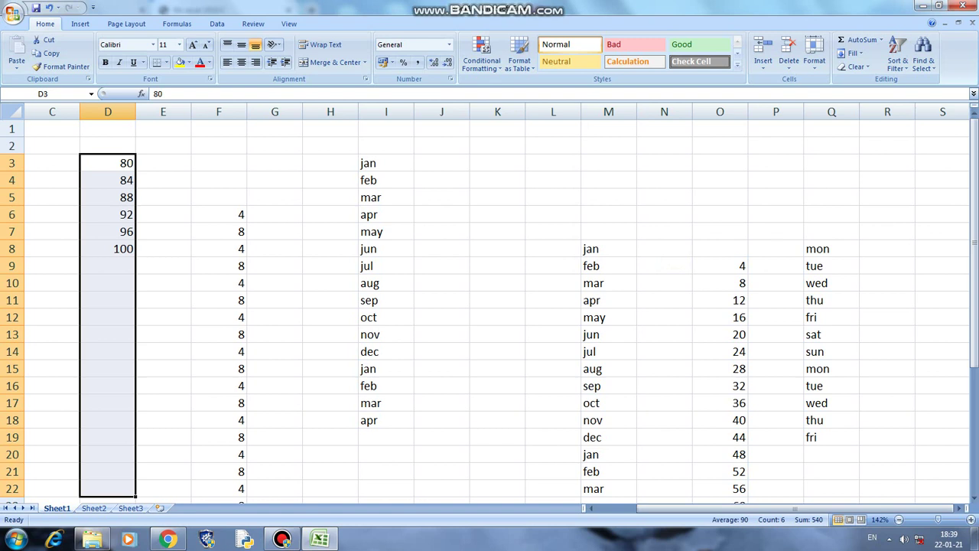
pyautogui.moveTo(107, 180); pyautogui.dragTo(107, 249)
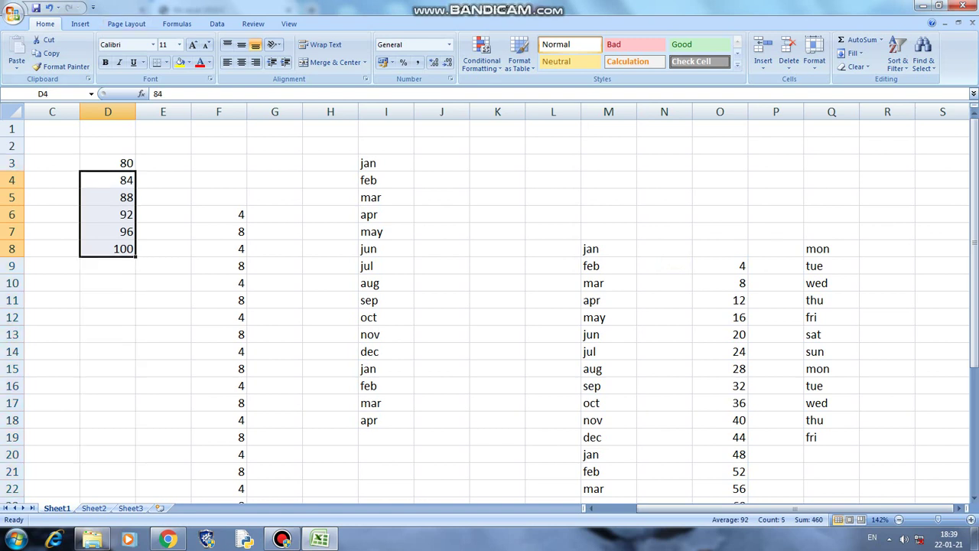
pyautogui.click(282, 539)
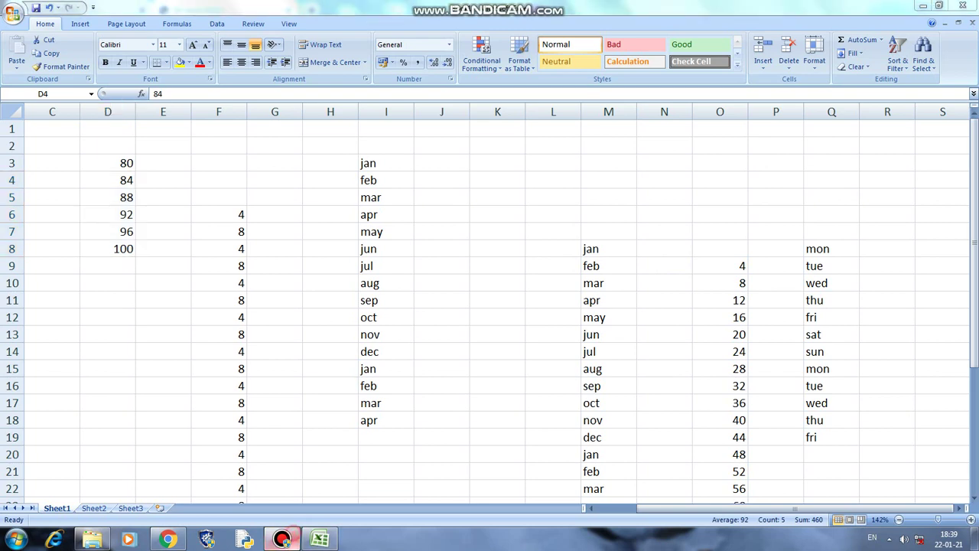
pyautogui.click(282, 540)
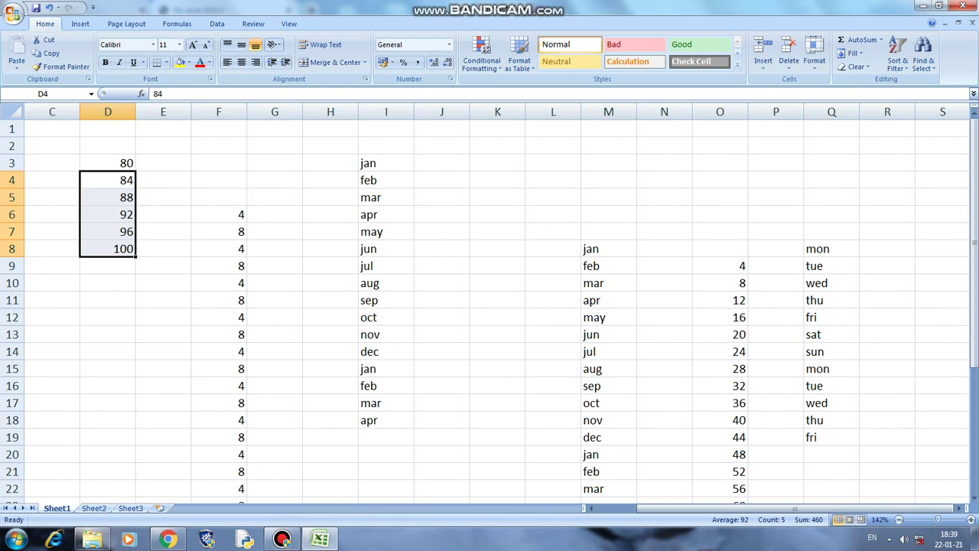
pyautogui.moveTo(111, 159); pyautogui.dragTo(112, 249)
# - Insert a blank cell at D5, shifting the existing cells down
pyautogui.click(114, 198)
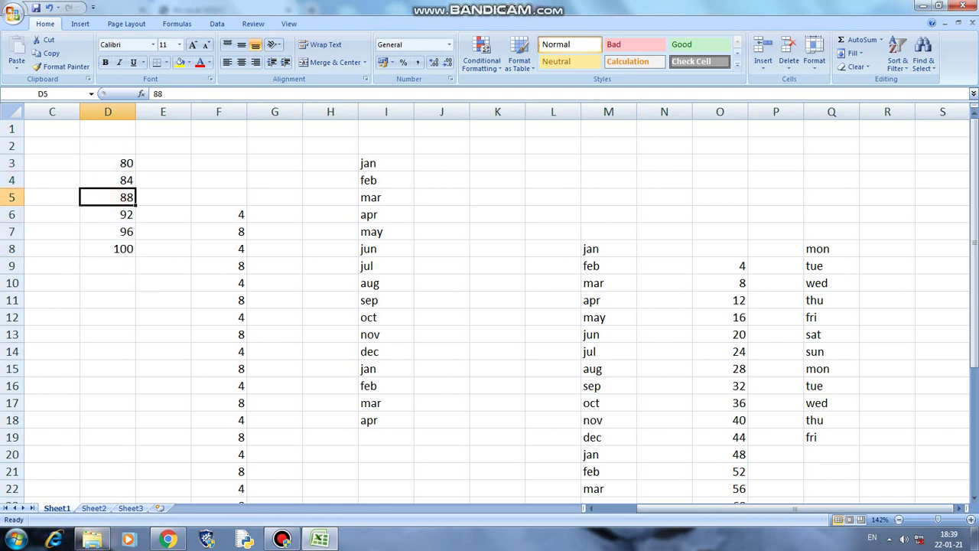
pyautogui.rightClick(116, 197)
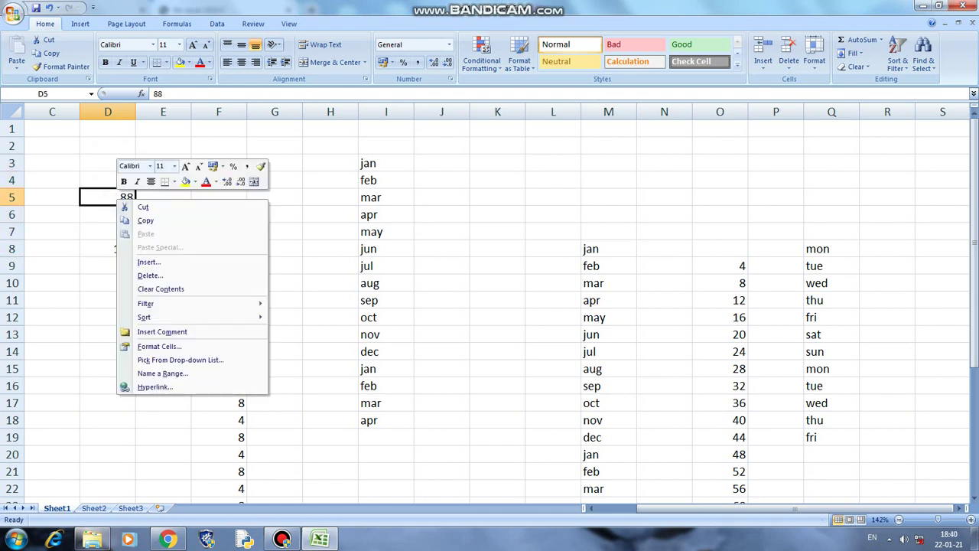
pyautogui.press('Down')
pyautogui.press('Down')
pyautogui.press('Down')
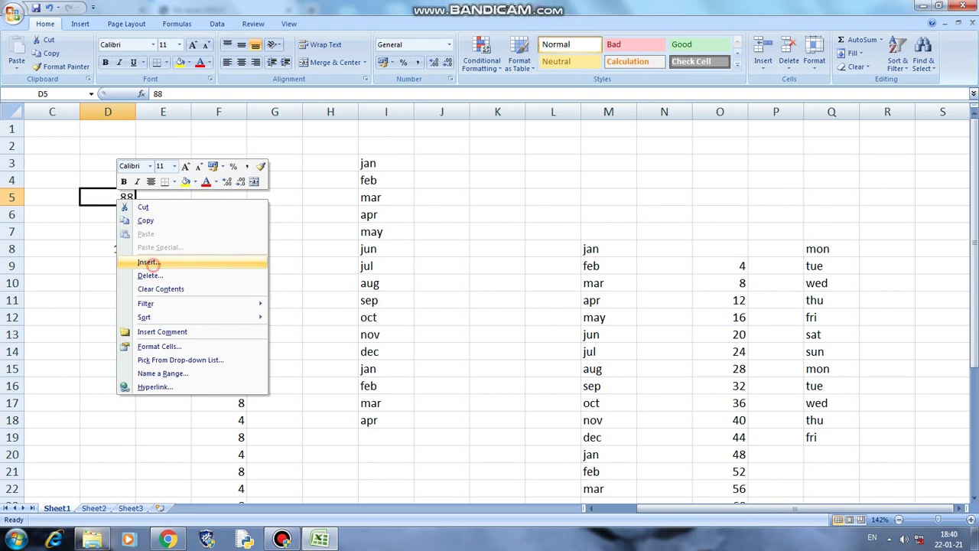
pyautogui.press('Return')
pyautogui.moveTo(135, 210); pyautogui.dragTo(242, 124)
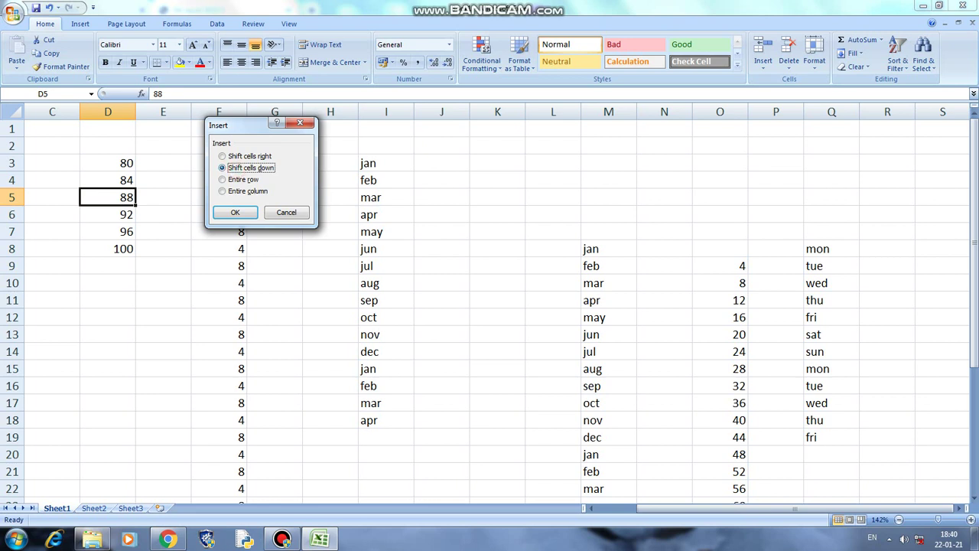
pyautogui.click(229, 213)
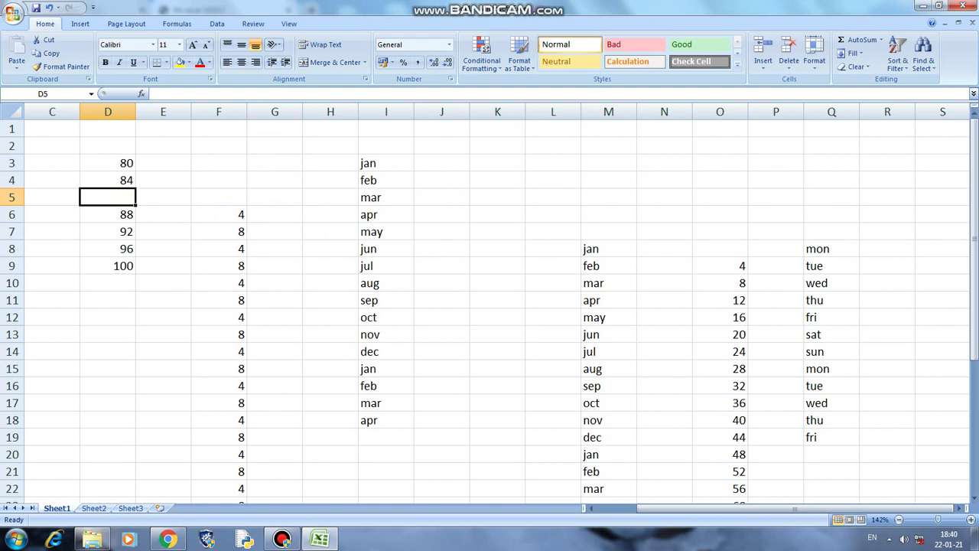
# - Insert a blank cell at D6 in front of the value 88, shifting the existing cells right
pyautogui.click(123, 214)
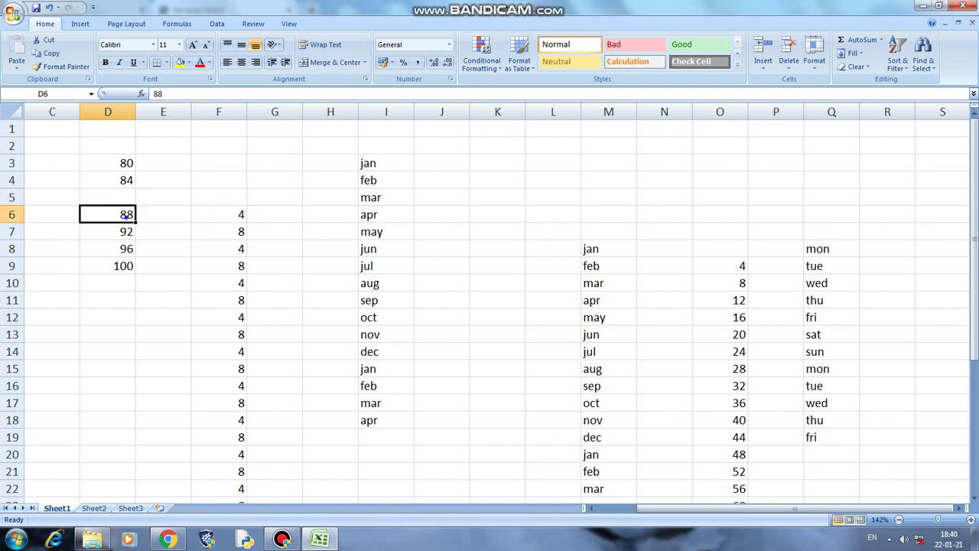
pyautogui.rightClick(127, 218)
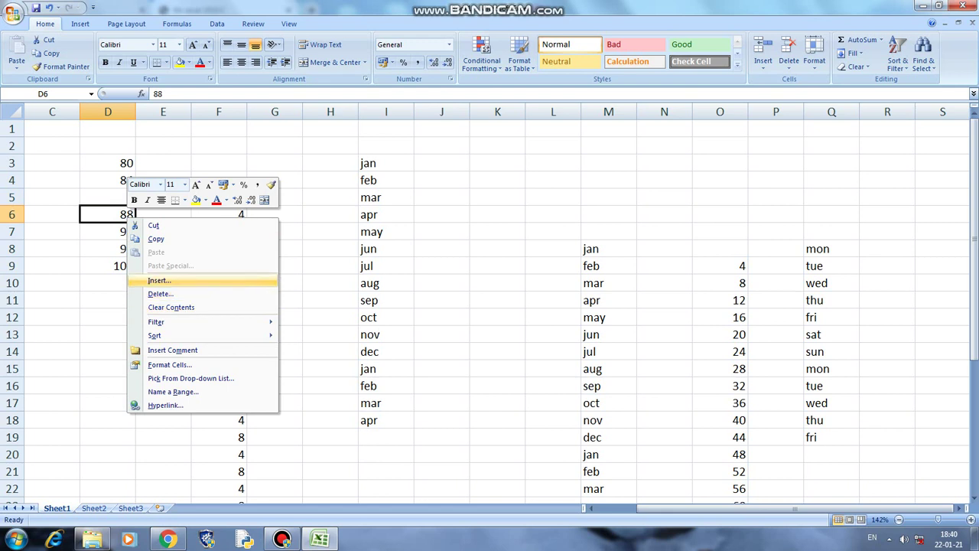
pyautogui.click(159, 280)
pyautogui.moveTo(144, 227); pyautogui.dragTo(266, 170)
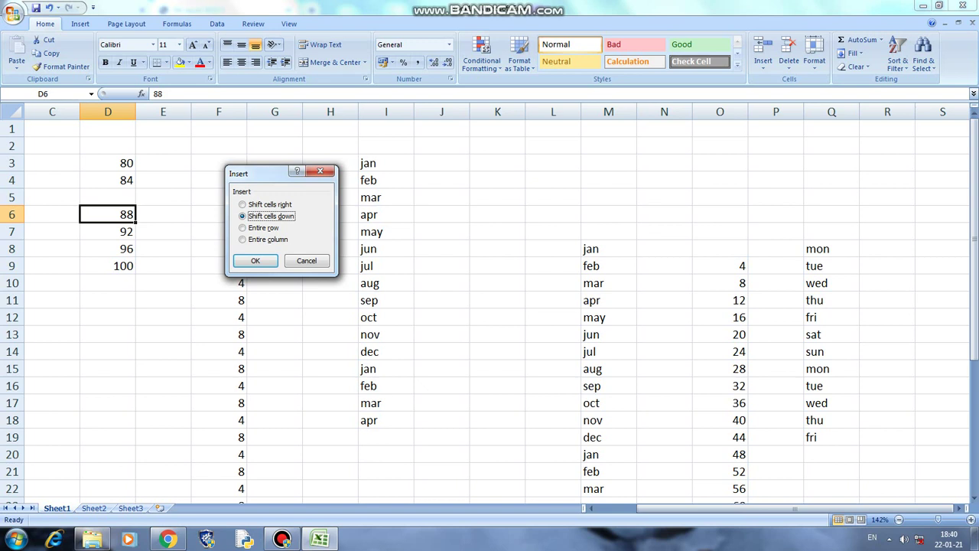
pyautogui.click(264, 204)
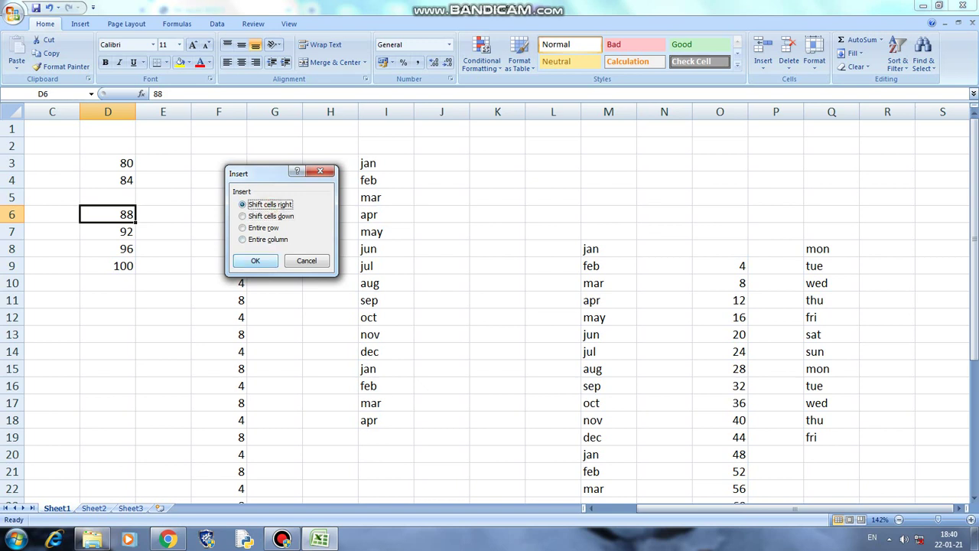
pyautogui.click(256, 260)
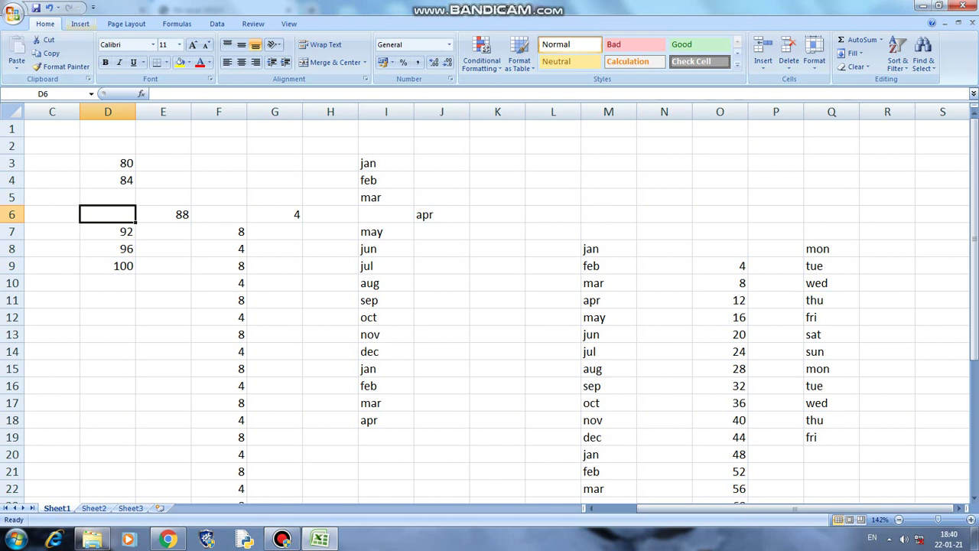
# - Insert an entire blank row at cell D8, above the value 96, using the Entire row option
pyautogui.click(121, 247)
pyautogui.rightClick(123, 247)
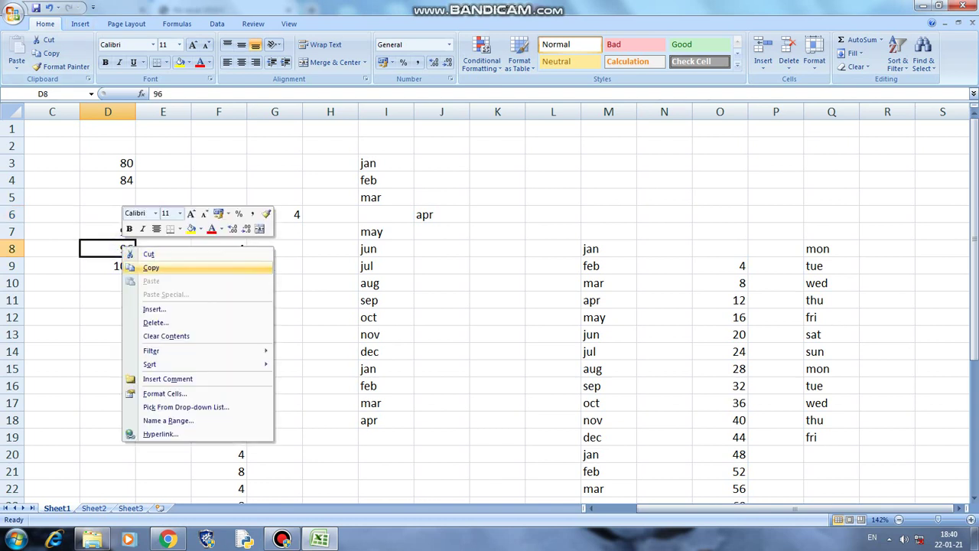
pyautogui.click(153, 309)
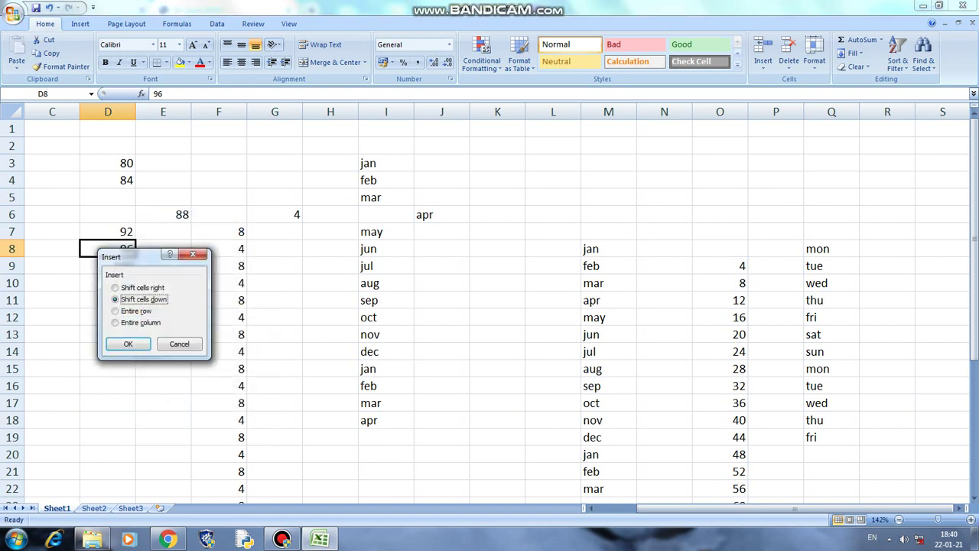
pyautogui.moveTo(136, 261); pyautogui.dragTo(296, 173)
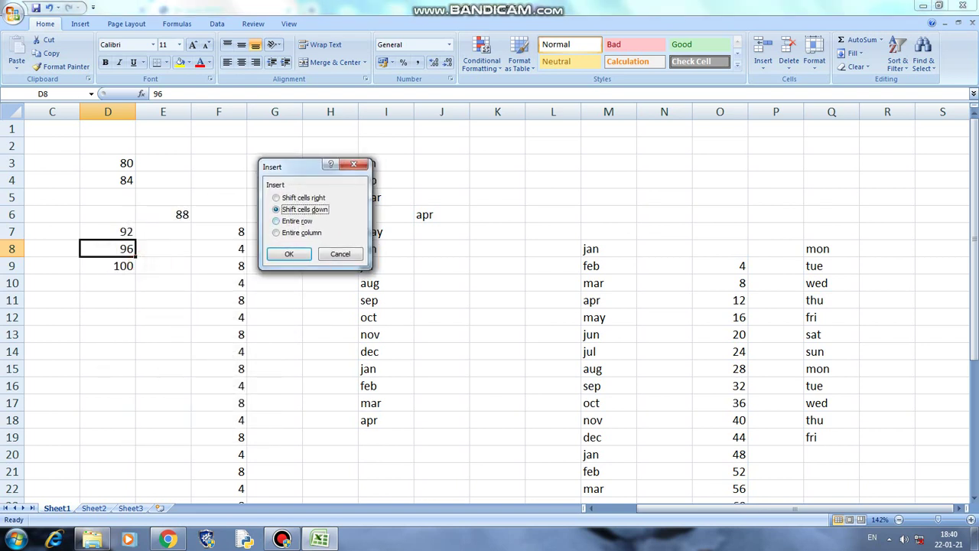
pyautogui.press('Down')
pyautogui.click(285, 254)
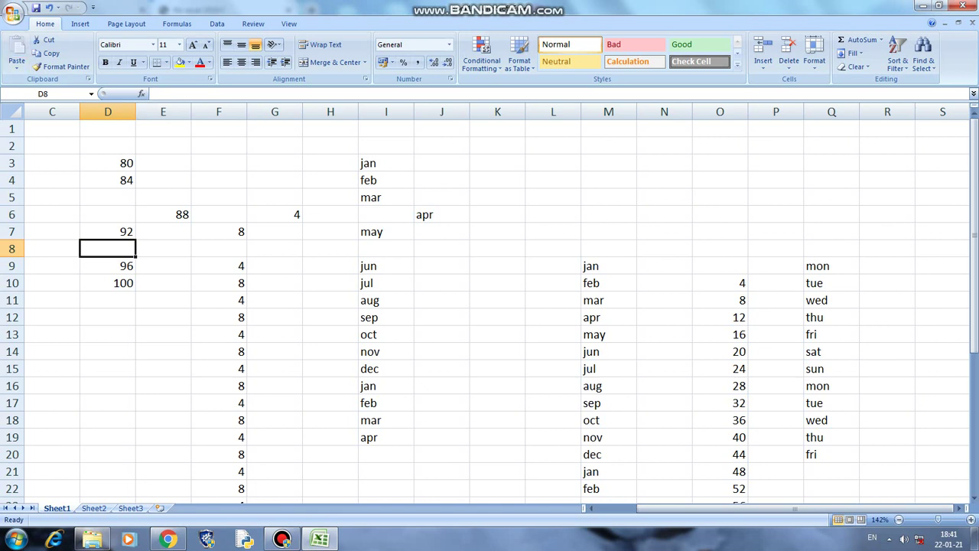
# - Delete the empty column P between the number series and the weekday series
pyautogui.click(80, 24)
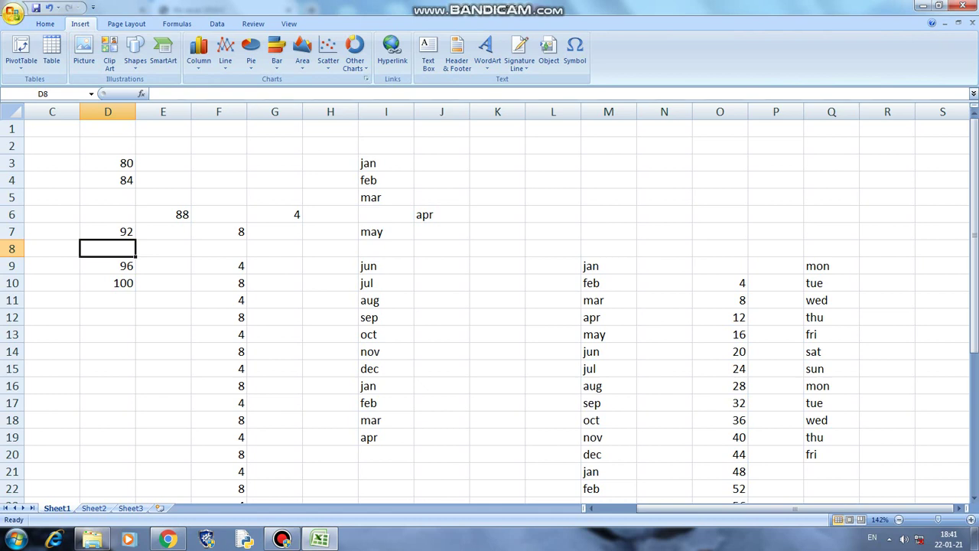
pyautogui.click(776, 111)
pyautogui.rightClick(776, 112)
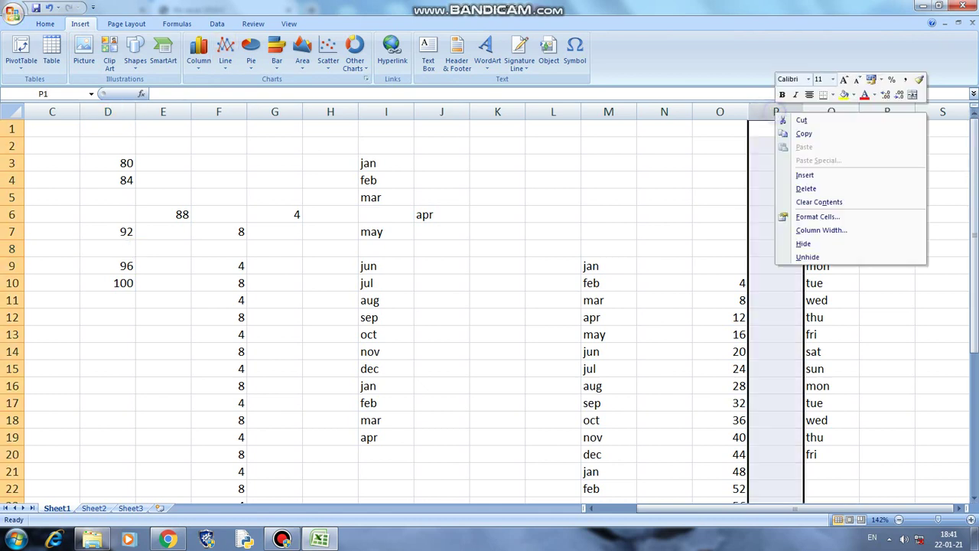
pyautogui.click(807, 188)
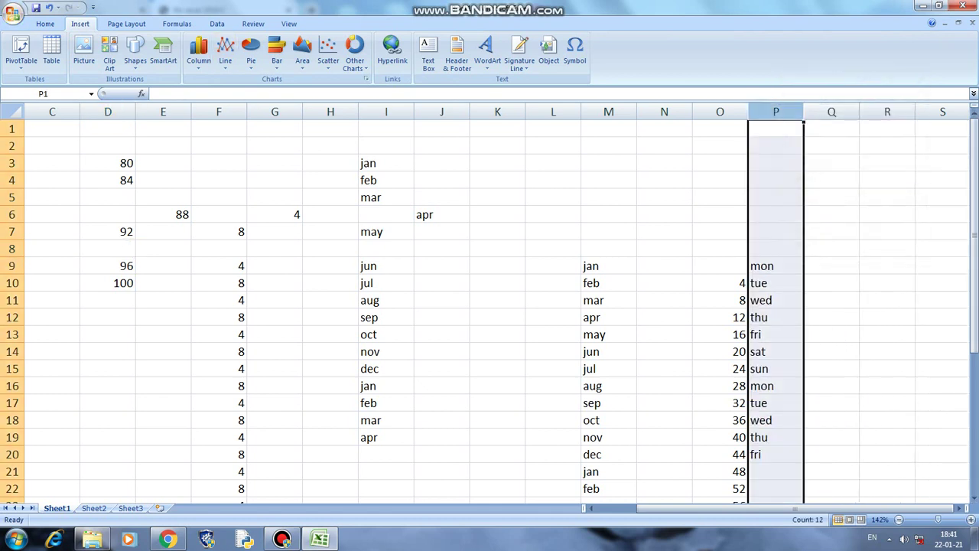
# - Try inserting two blank columns at columns O and P, and undo the insertion
pyautogui.moveTo(720, 112); pyautogui.dragTo(776, 112)
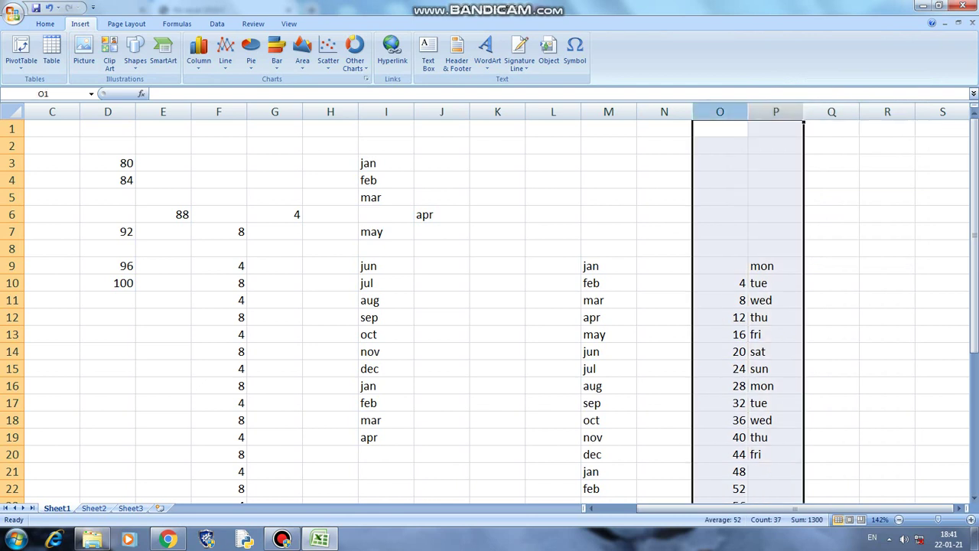
pyautogui.rightClick(773, 113)
pyautogui.click(811, 177)
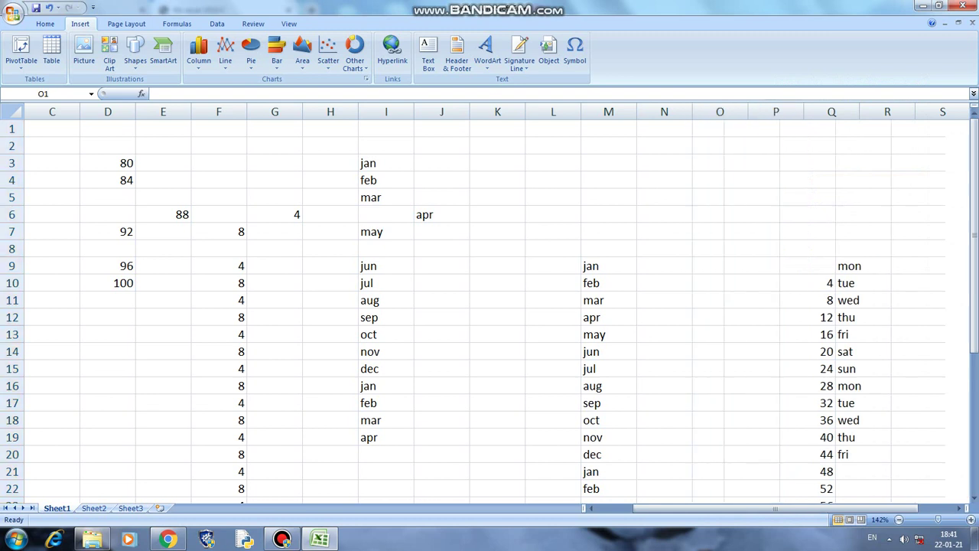
pyautogui.hotkey('ctrl', 'z')
pyautogui.click(776, 180)
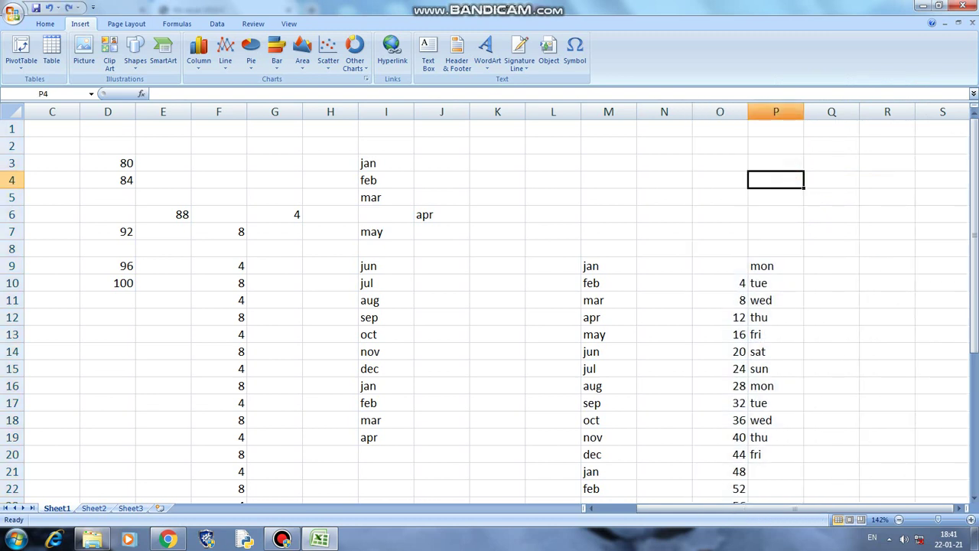
# - Insert one blank column at column P before the weekday series, and delete that blank column again
pyautogui.click(776, 111)
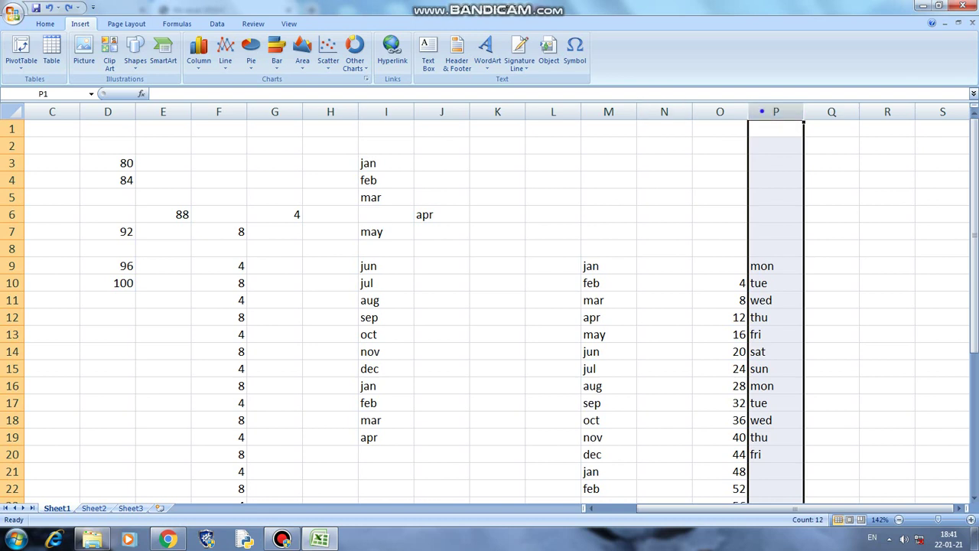
pyautogui.rightClick(762, 112)
pyautogui.click(788, 174)
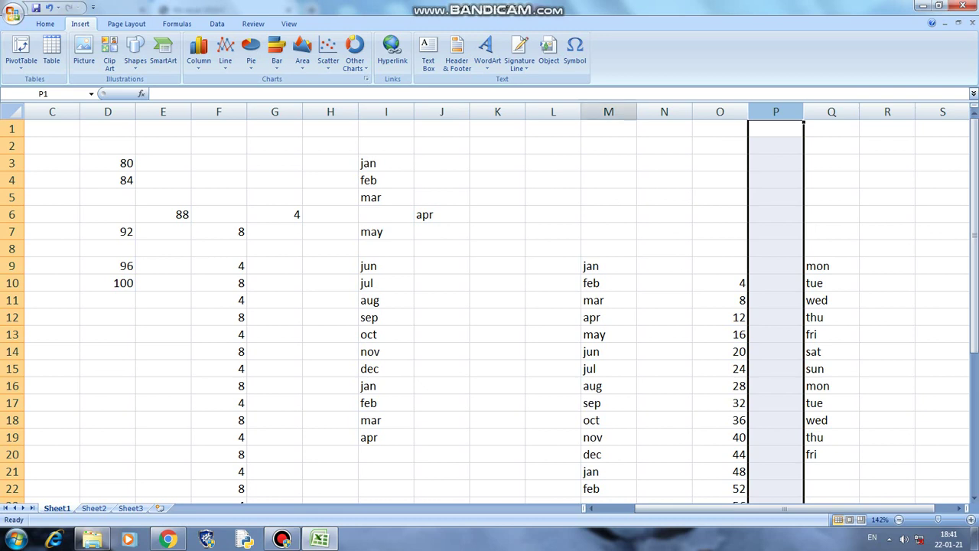
pyautogui.click(623, 112)
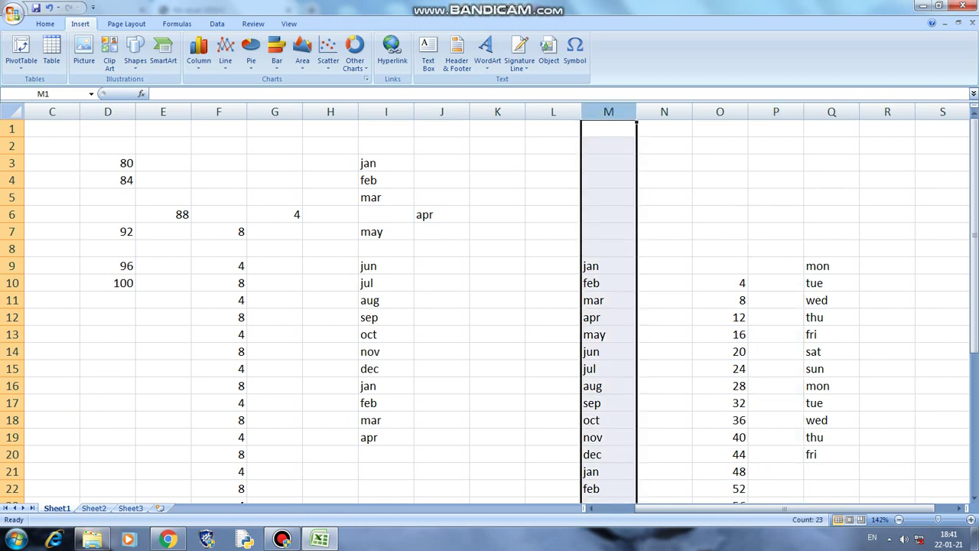
pyautogui.rightClick(777, 113)
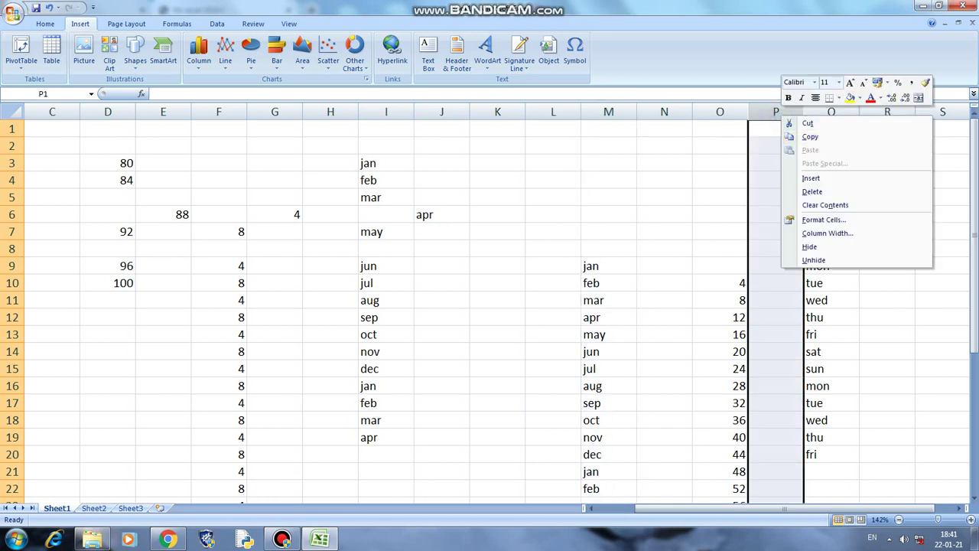
pyautogui.click(811, 191)
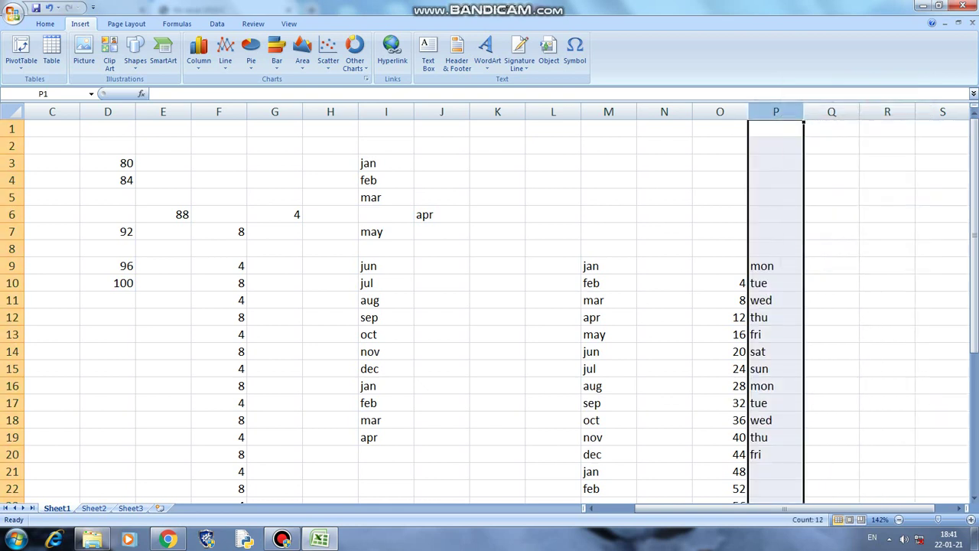
# - Insert three blank columns at columns O to Q, before the number series that starts at 4
pyautogui.moveTo(720, 112); pyautogui.dragTo(832, 112)
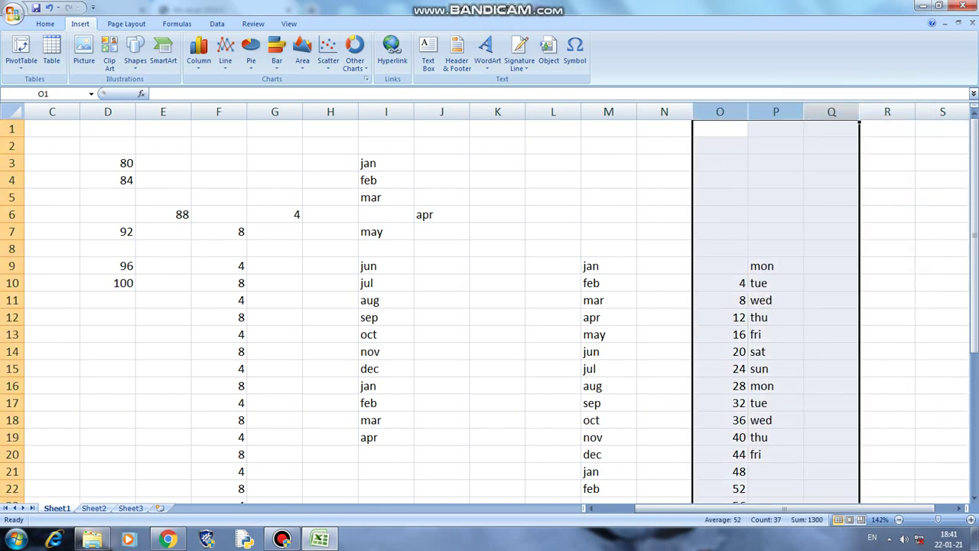
pyautogui.rightClick(826, 114)
pyautogui.click(847, 176)
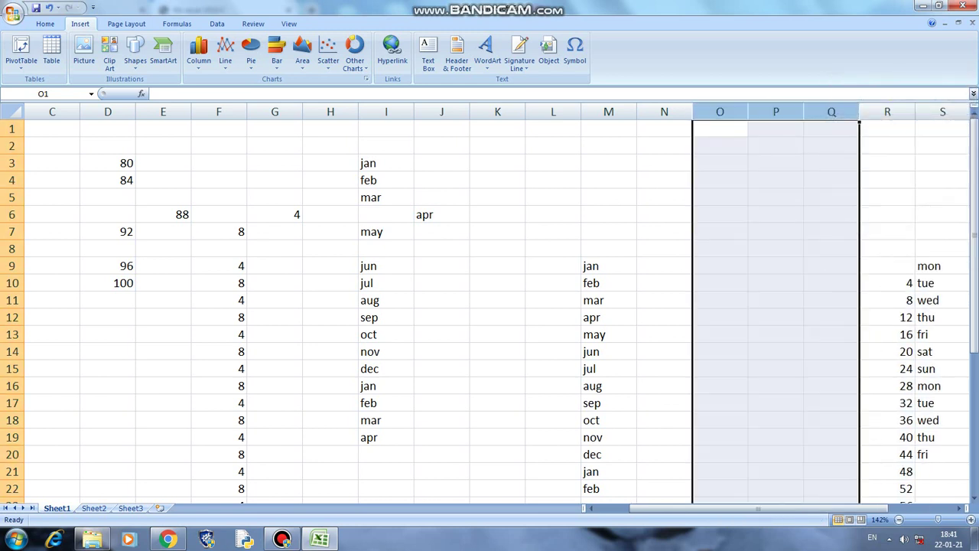
pyautogui.moveTo(673, 508); pyautogui.dragTo(723, 508)
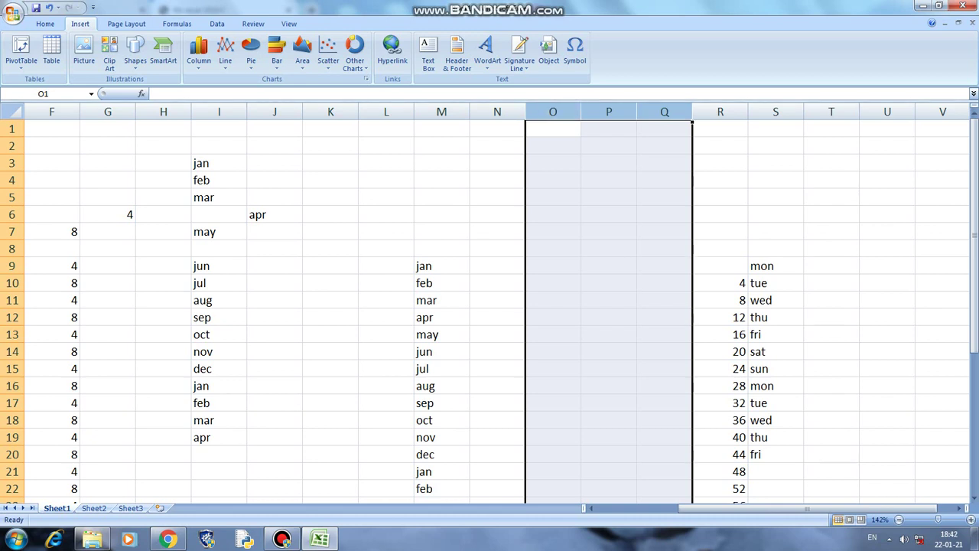
pyautogui.click(609, 163)
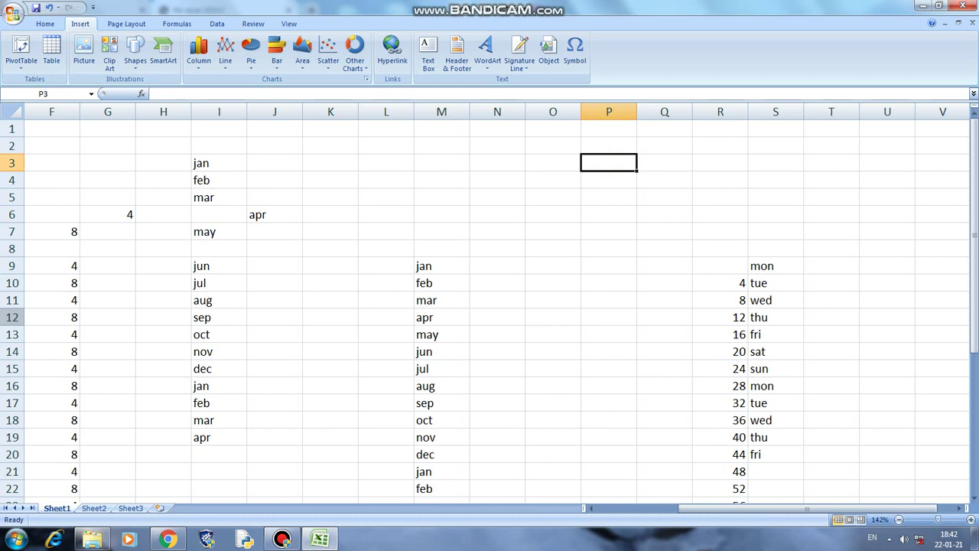
# - Try inserting three blank rows at rows 12 to 14, and undo the insertion
pyautogui.moveTo(12, 317); pyautogui.dragTo(12, 352)
pyautogui.rightClick(17, 337)
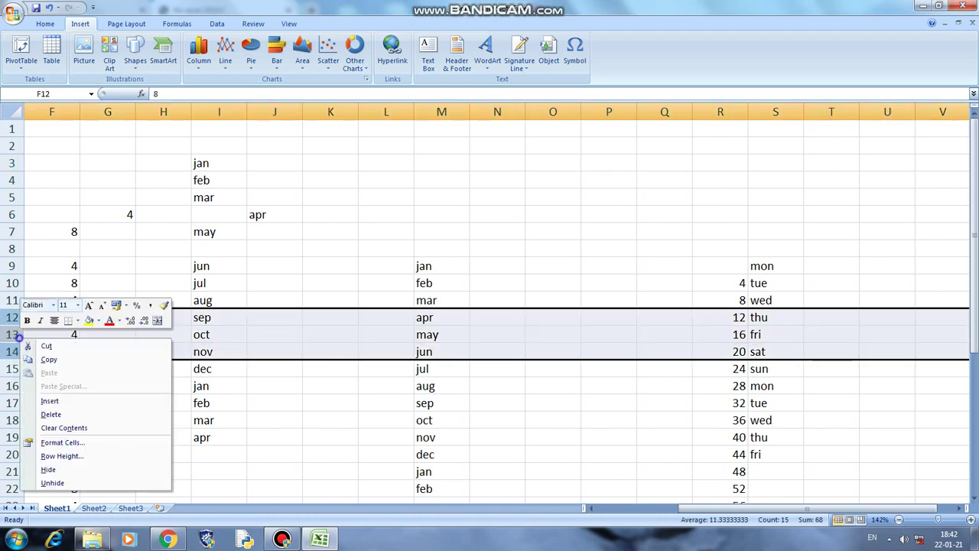
pyautogui.click(49, 401)
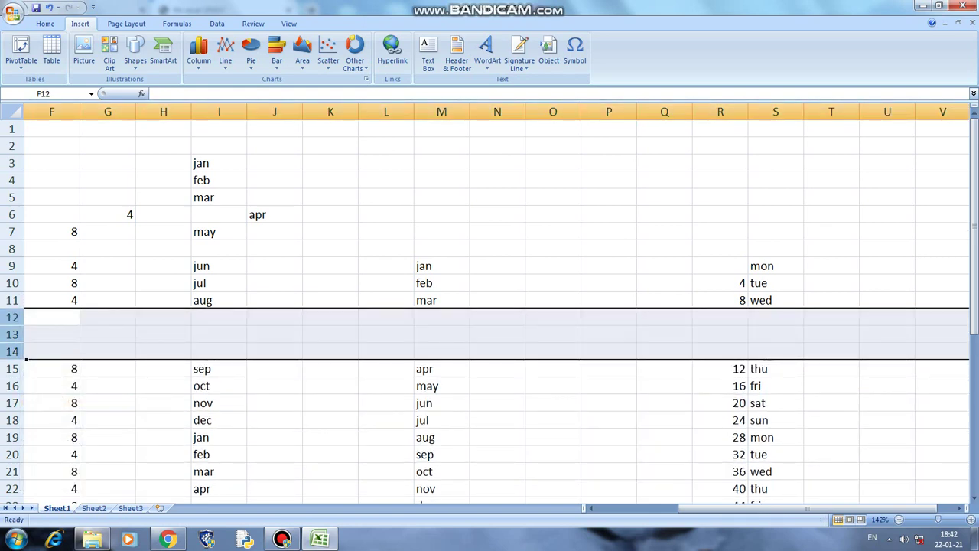
pyautogui.hotkey('ctrl', 'z')
pyautogui.click(69, 369)
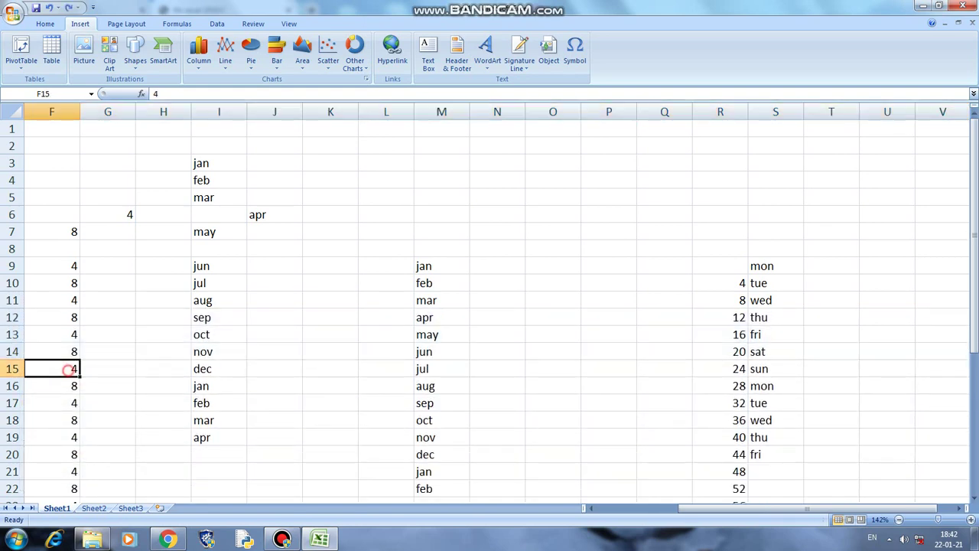
# - Insert three blank rows at rows 13 to 15 and dismiss the Windows color scheme message without changing the scheme
pyautogui.moveTo(54, 335); pyautogui.dragTo(53, 369)
pyautogui.click(13, 335)
pyautogui.moveTo(13, 335); pyautogui.dragTo(13, 383)
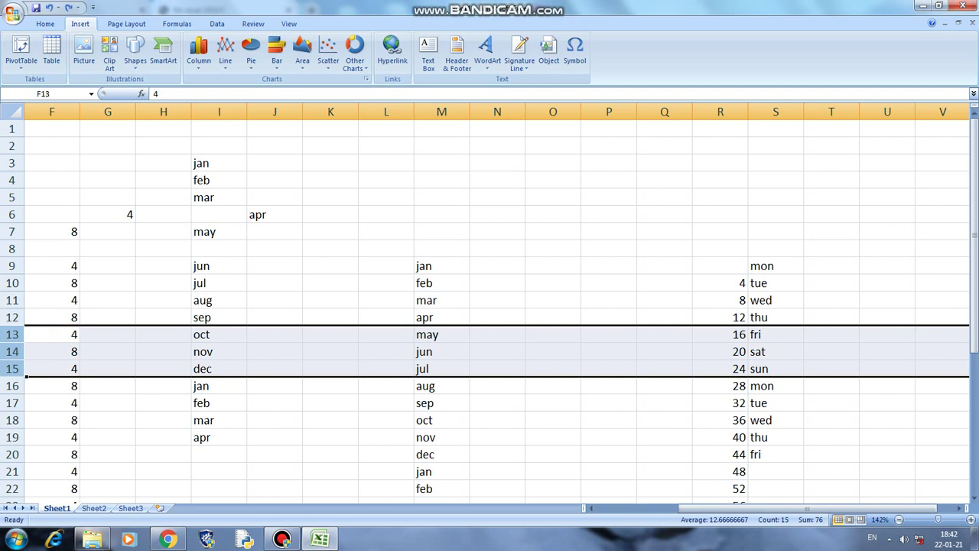
pyautogui.rightClick(23, 329)
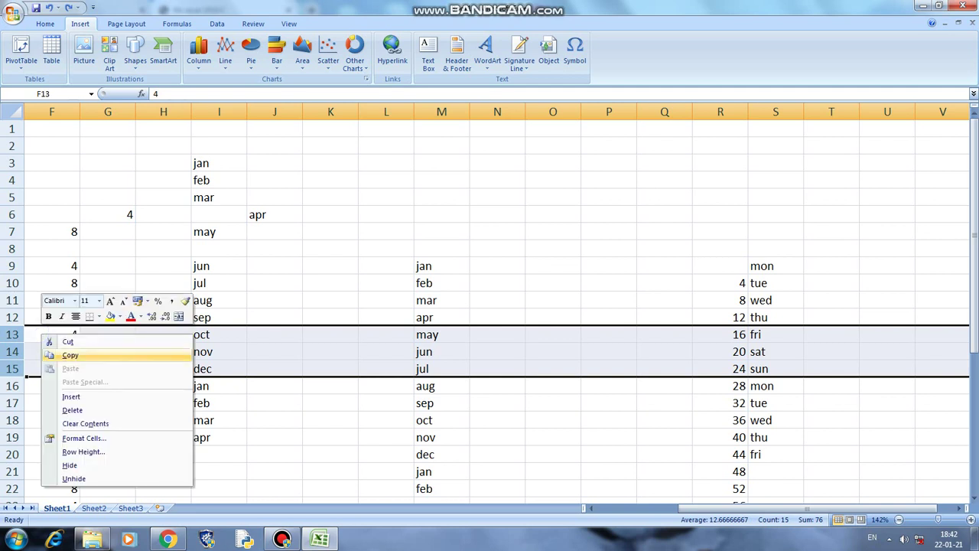
pyautogui.click(61, 396)
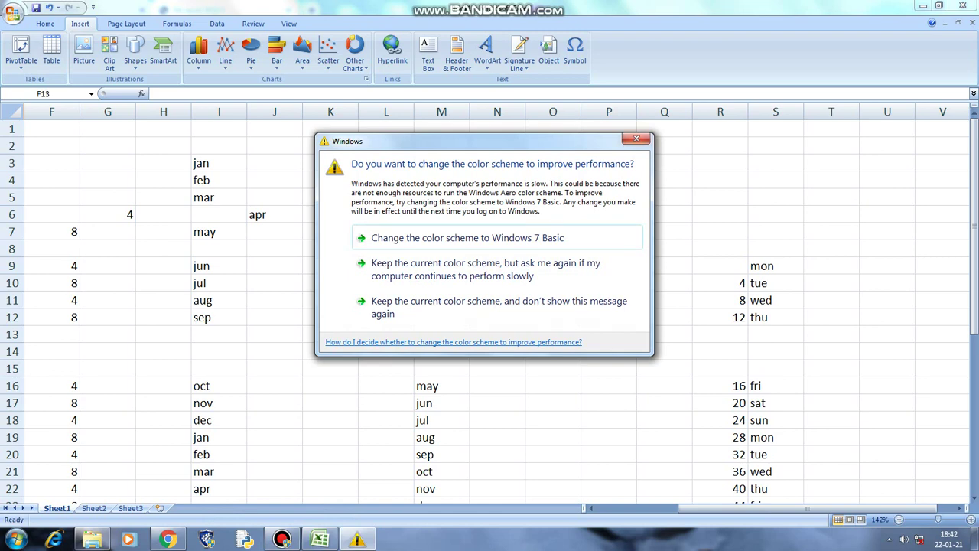
pyautogui.press('Escape')
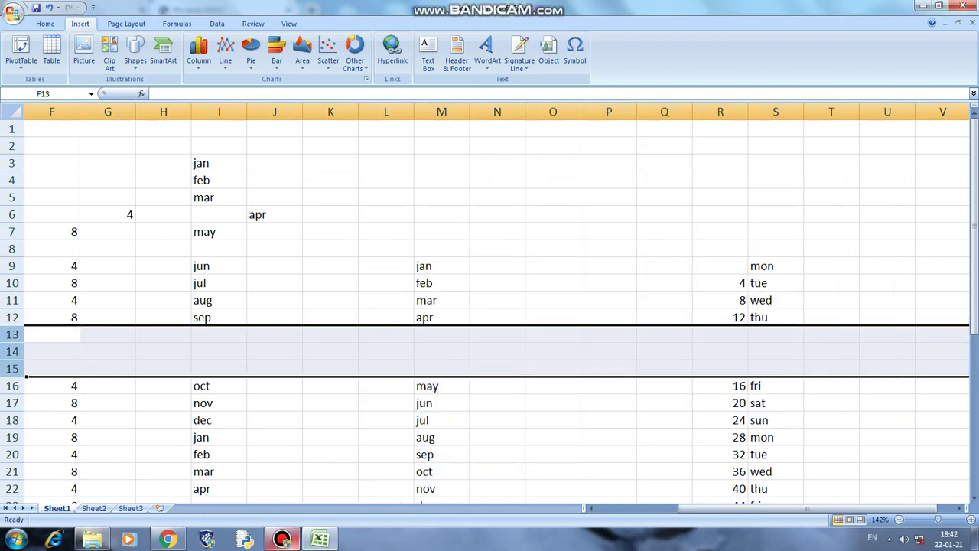
pyautogui.click(395, 438)
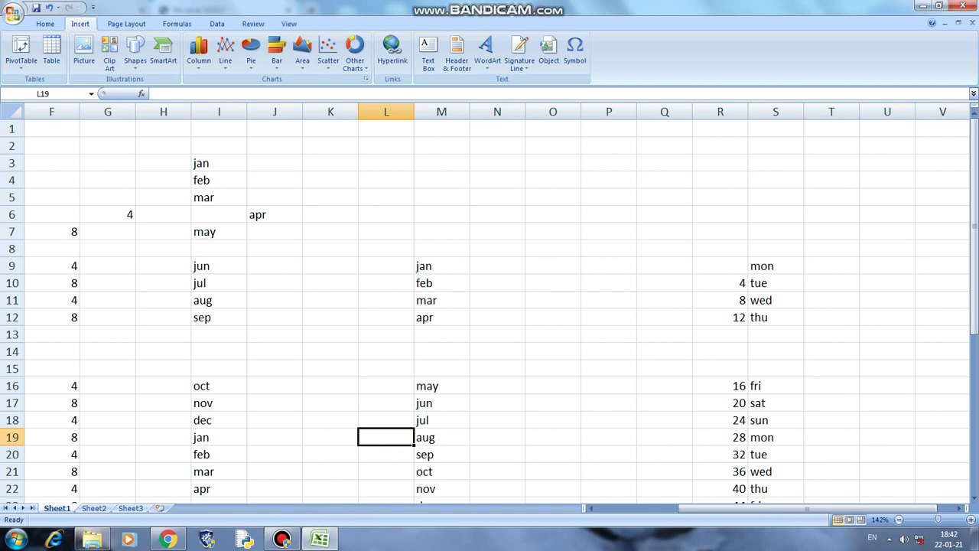
# - Delete the entire column I that holds the first month series
pyautogui.click(221, 113)
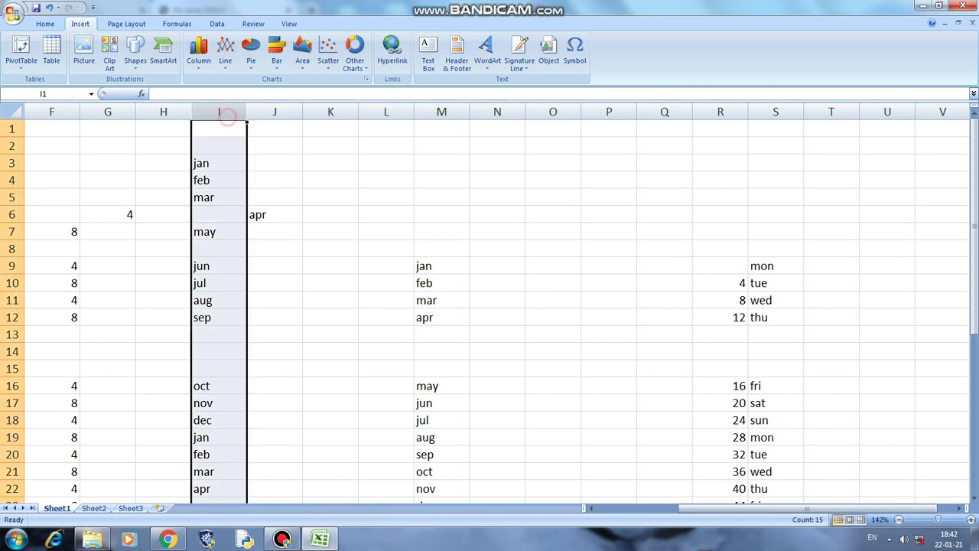
pyautogui.rightClick(228, 117)
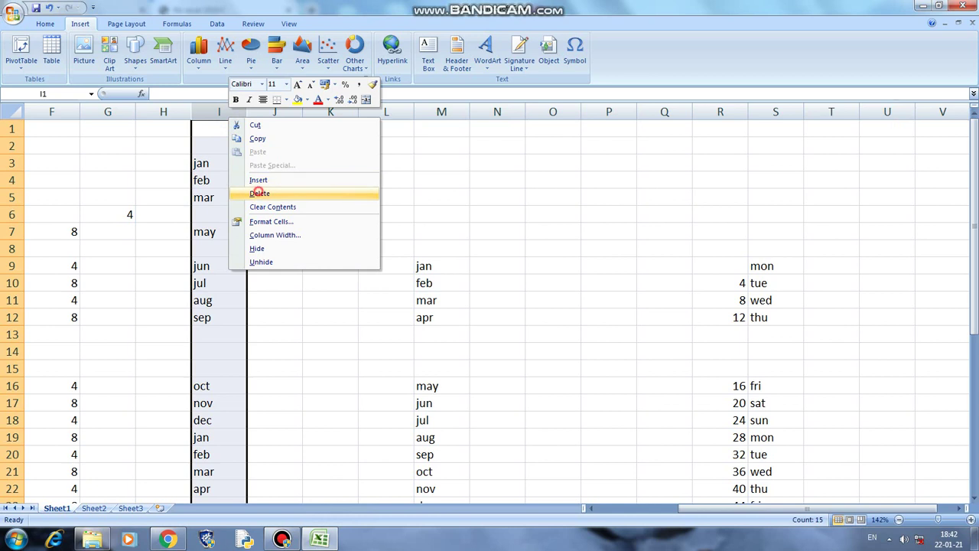
pyautogui.click(260, 194)
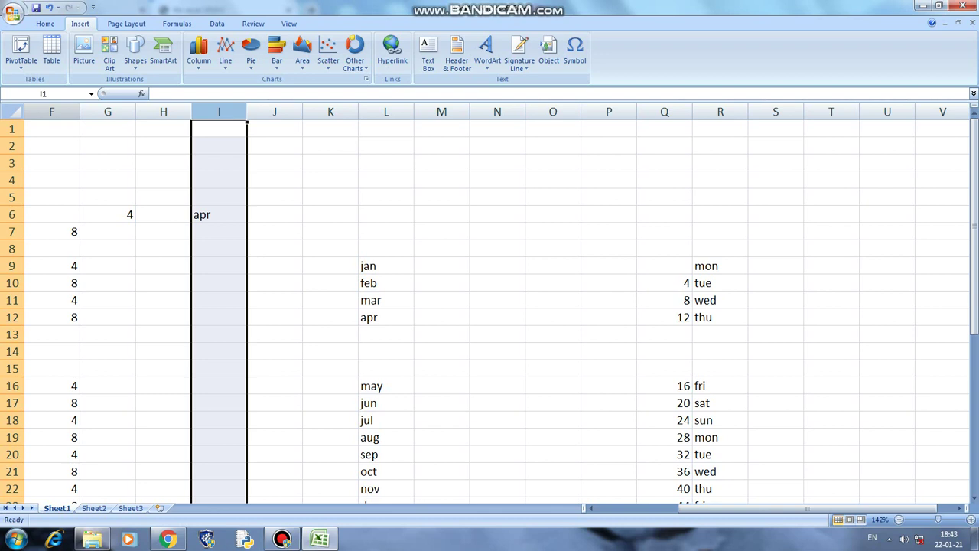
# - Delete rows 3 to 6 from the worksheet
pyautogui.click(52, 112)
pyautogui.moveTo(76, 112); pyautogui.dragTo(137, 112)
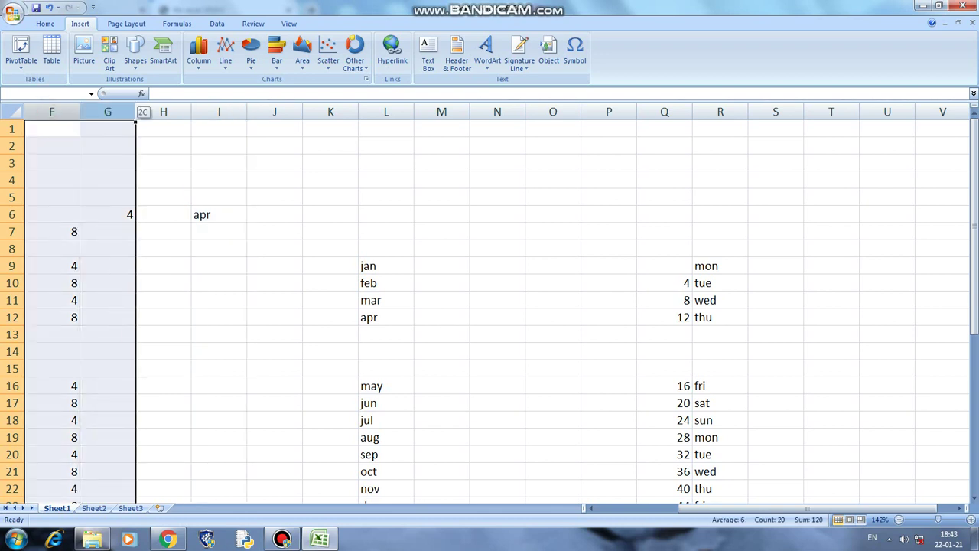
pyautogui.click(12, 138)
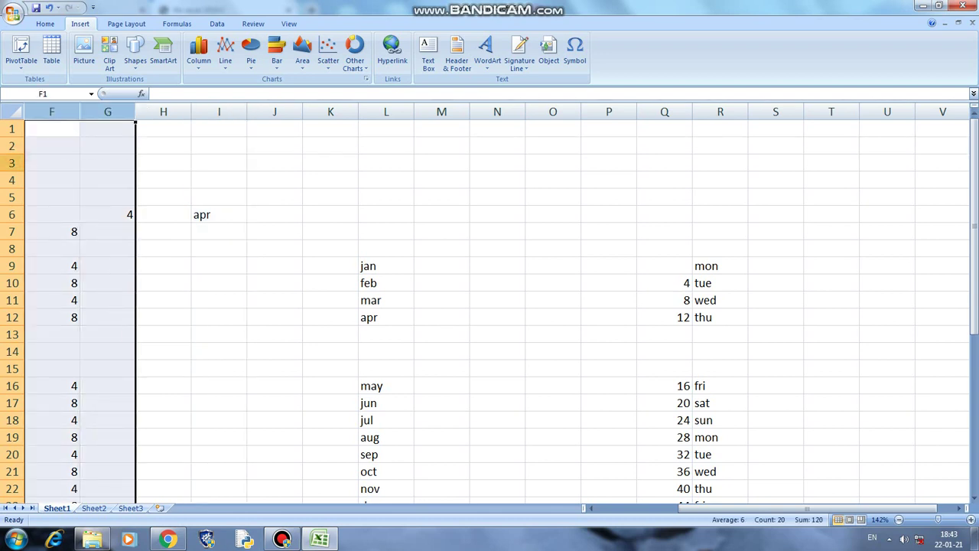
pyautogui.moveTo(12, 163); pyautogui.dragTo(11, 225)
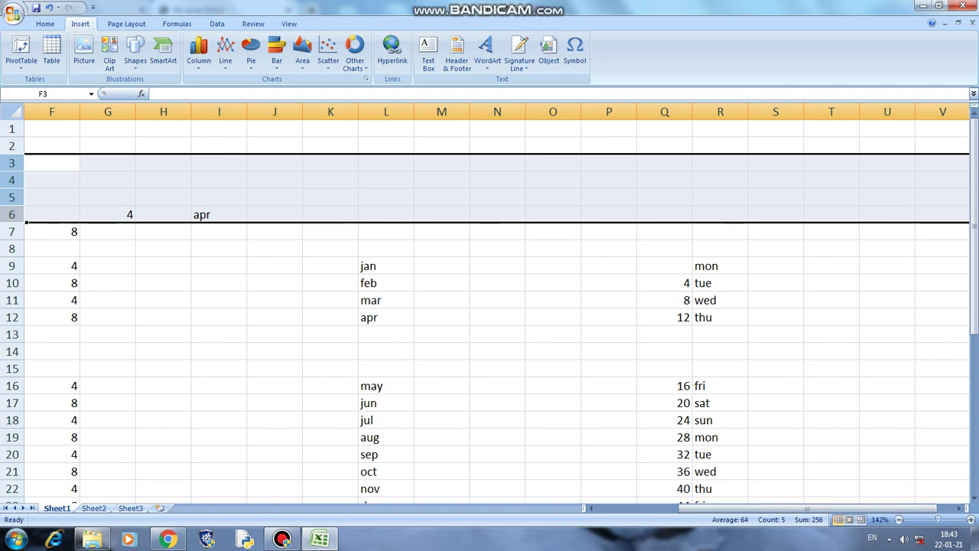
pyautogui.rightClick(15, 216)
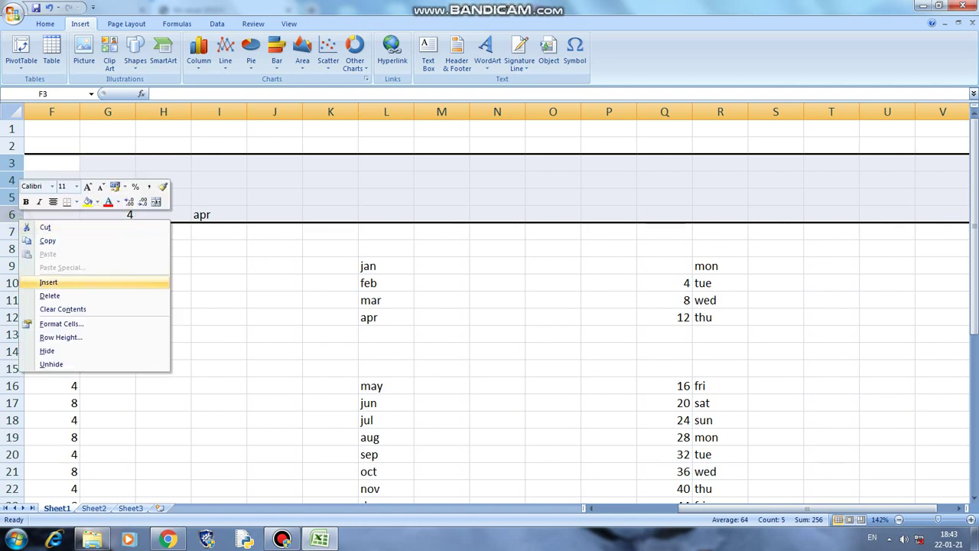
pyautogui.click(46, 295)
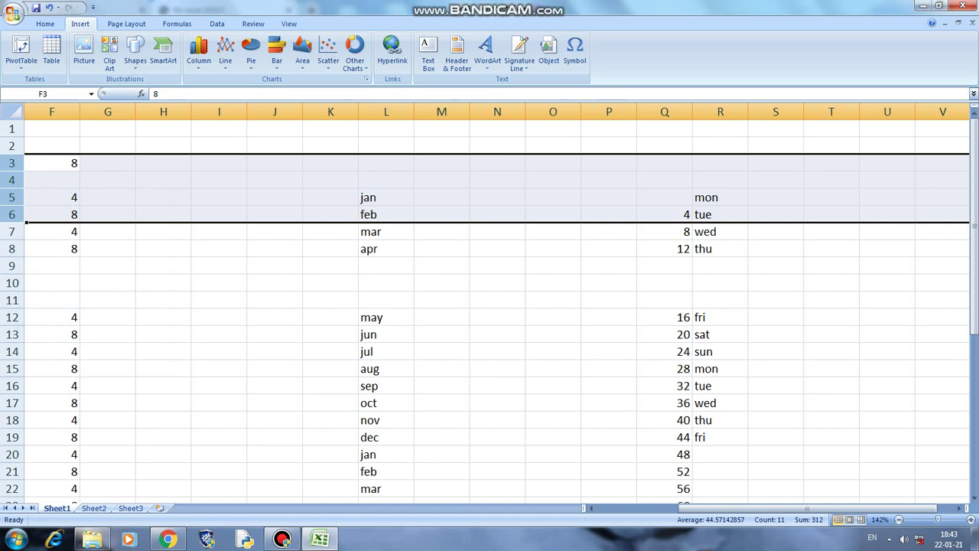
# - Switch to the Ms excel 2010-I PDF in Chrome and review the sections from inserting cells through using basic and compound formulas
pyautogui.click(974, 289)
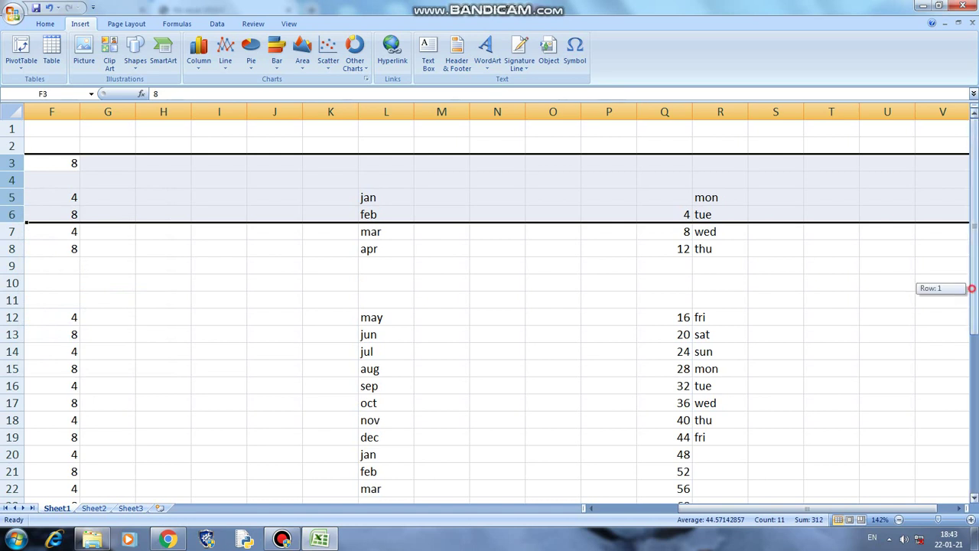
pyautogui.moveTo(974, 289); pyautogui.dragTo(974, 252)
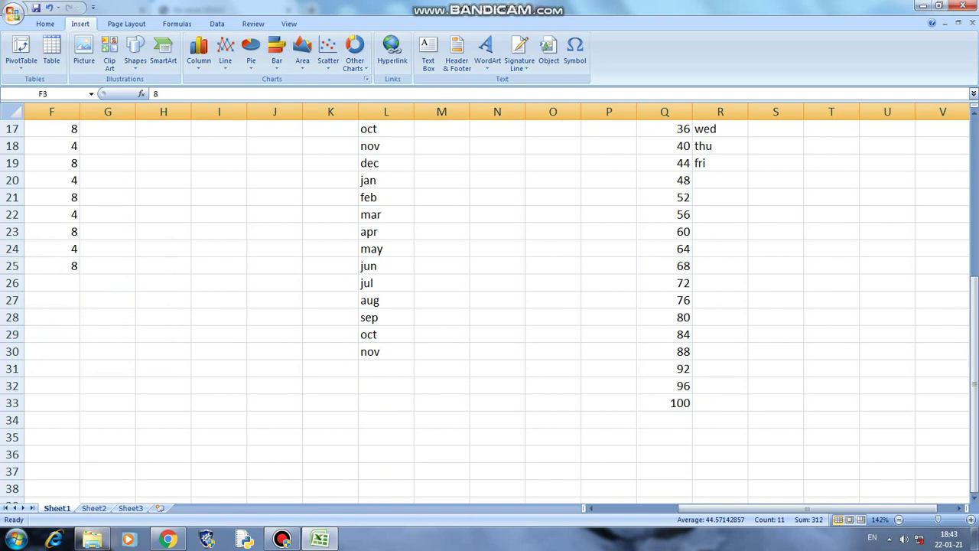
pyautogui.click(320, 545)
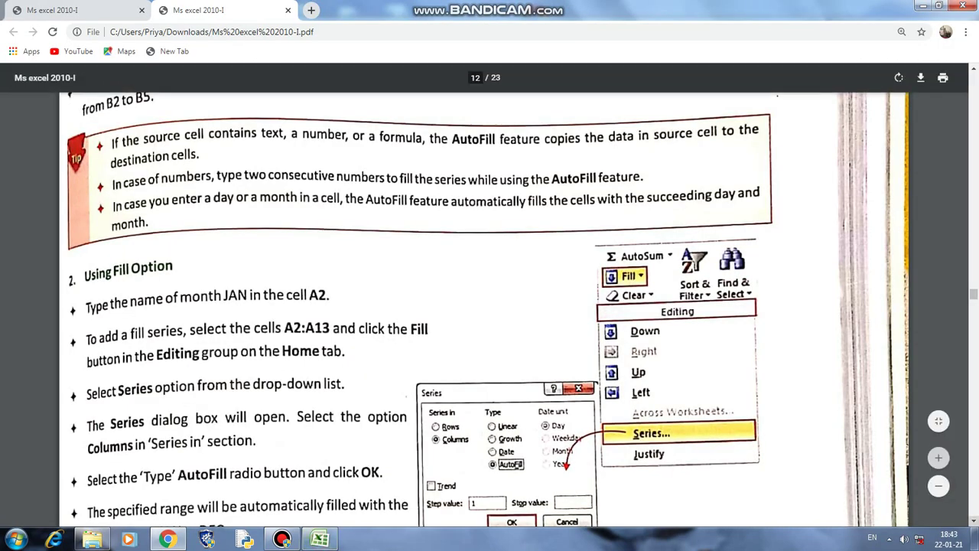
pyautogui.click(974, 521)
pyautogui.scroll(-15, 485, 310)
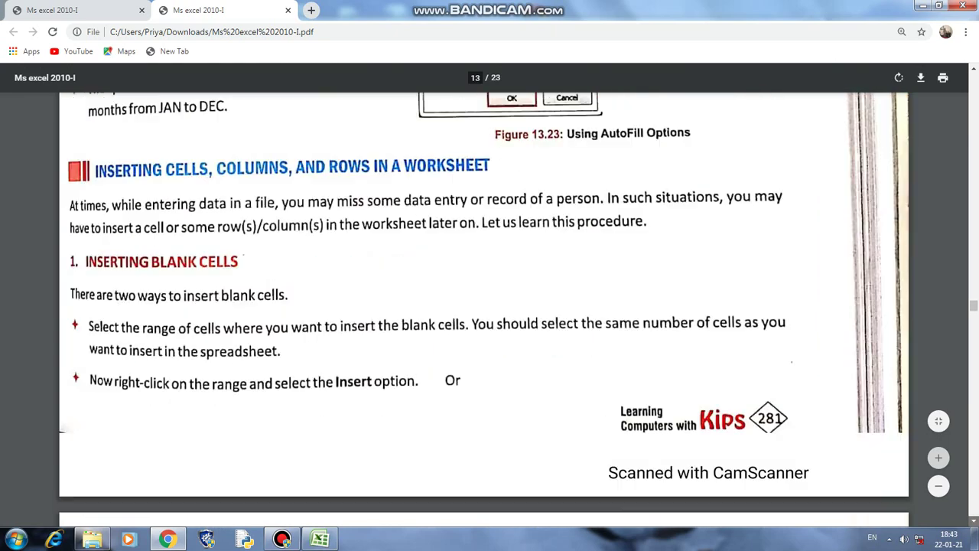
pyautogui.scroll(-12, 485, 310)
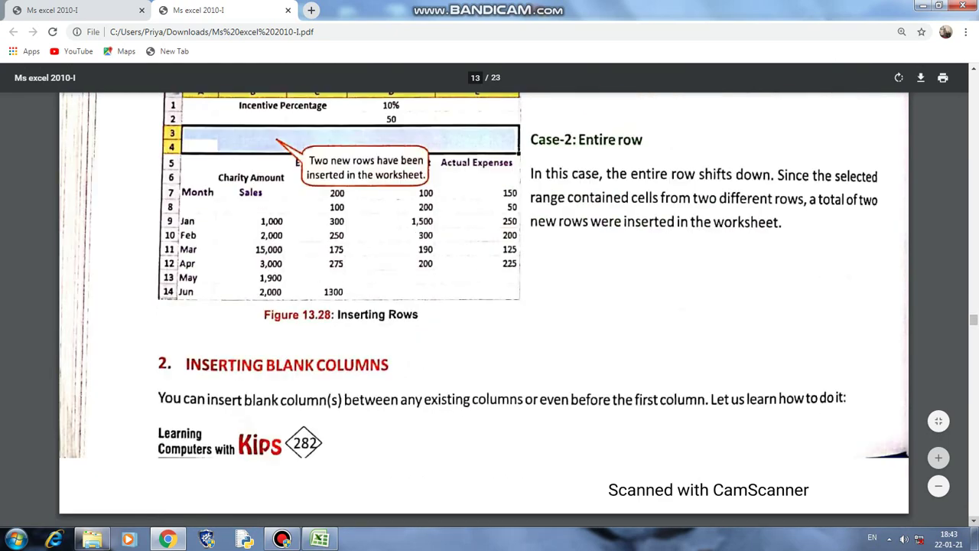
pyautogui.scroll(-15, 485, 309)
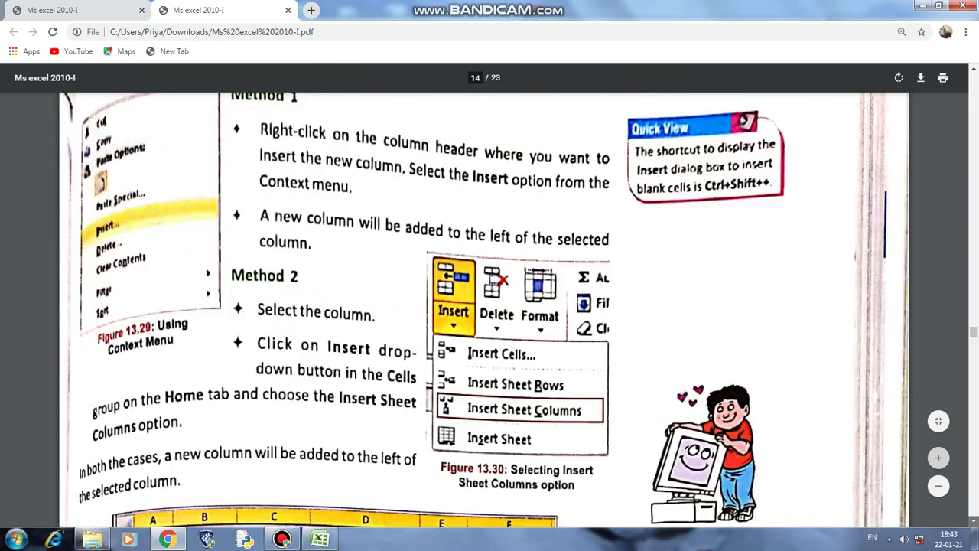
pyautogui.scroll(-8, 484, 310)
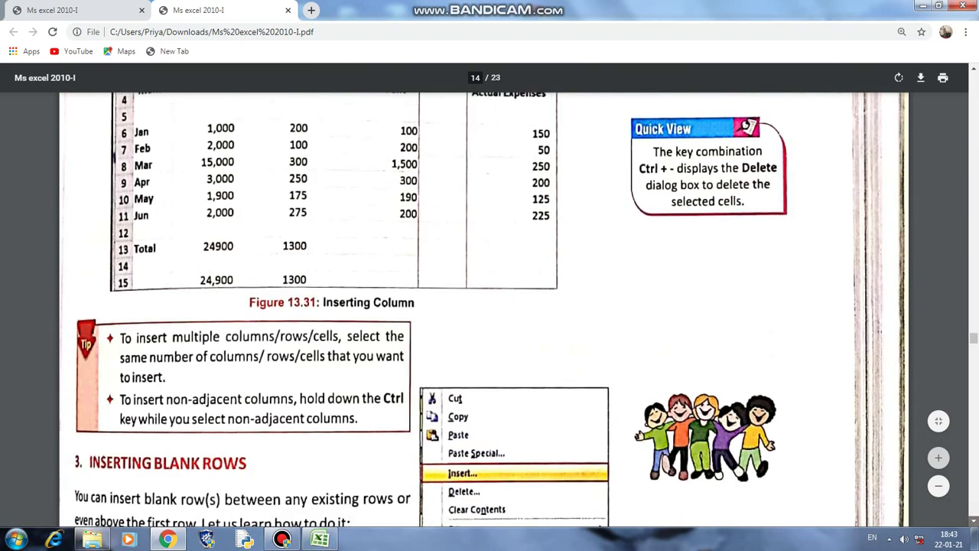
pyautogui.scroll(-8, 484, 310)
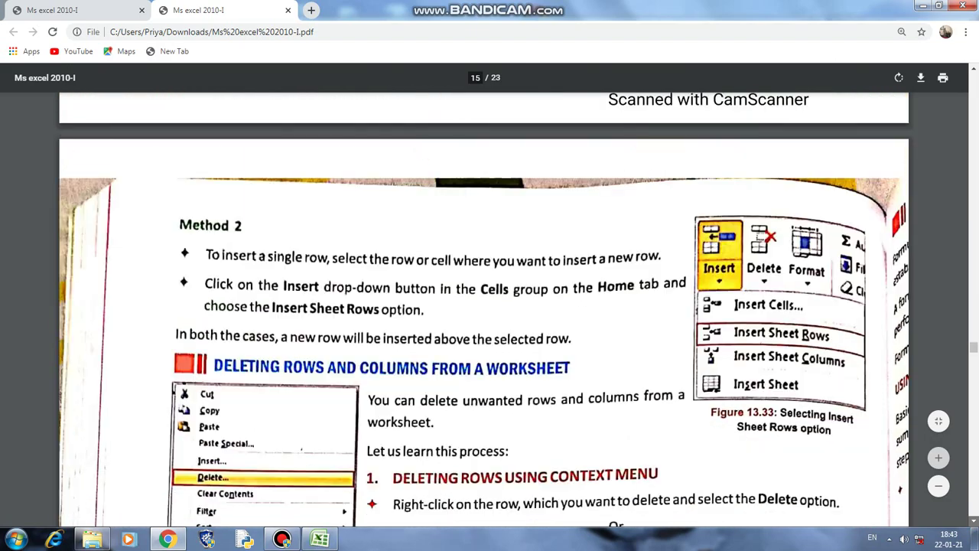
pyautogui.scroll(-1, 484, 310)
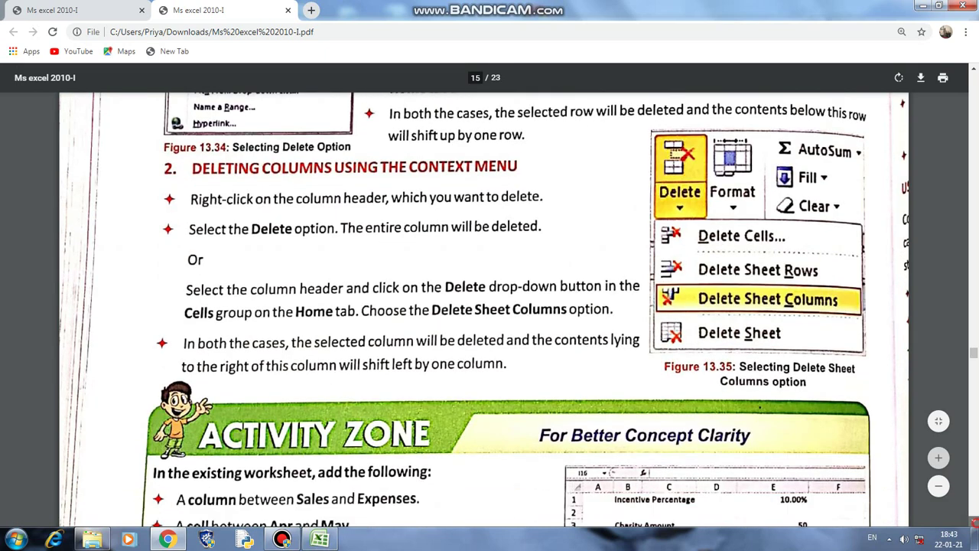
pyautogui.scroll(-1, 483, 311)
pyautogui.scroll(-10, 485, 310)
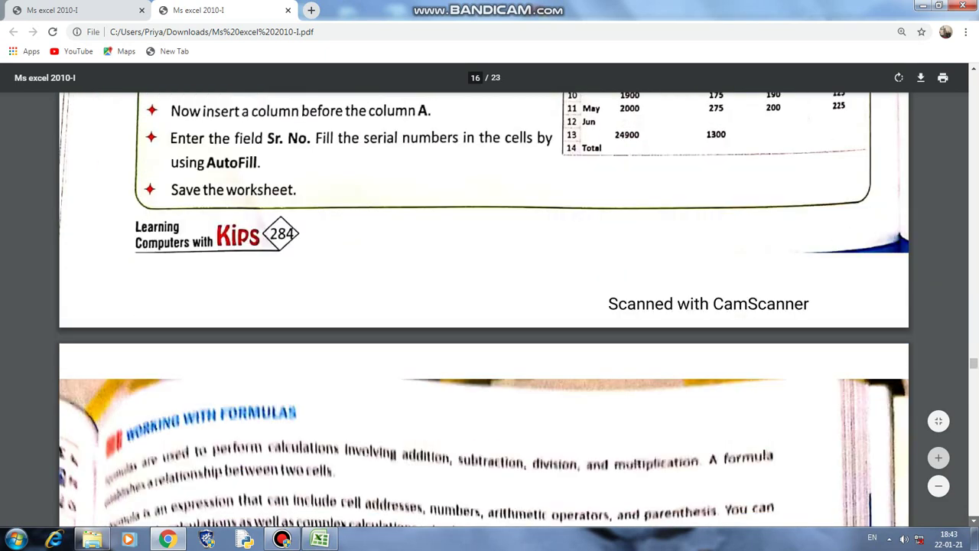
pyautogui.scroll(-2, 485, 310)
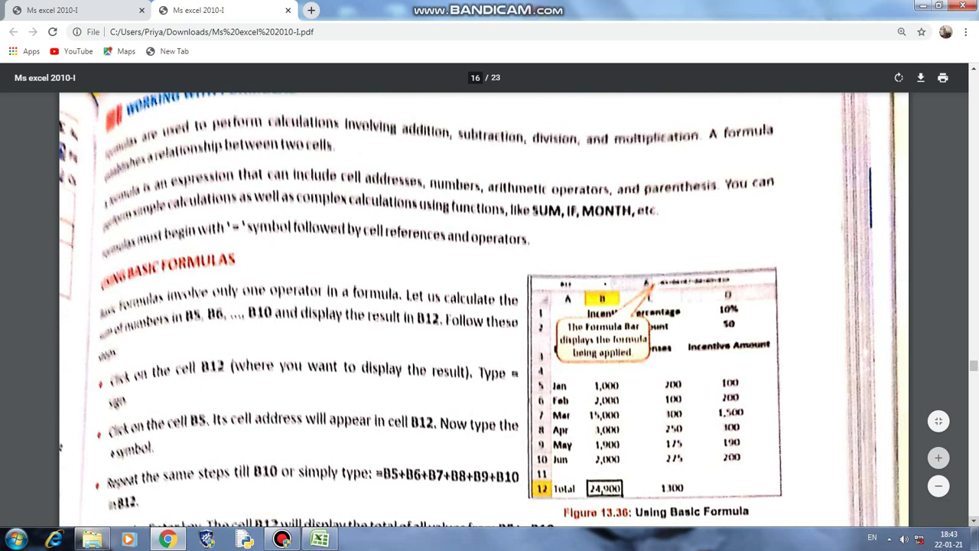
pyautogui.scroll(-5, 484, 311)
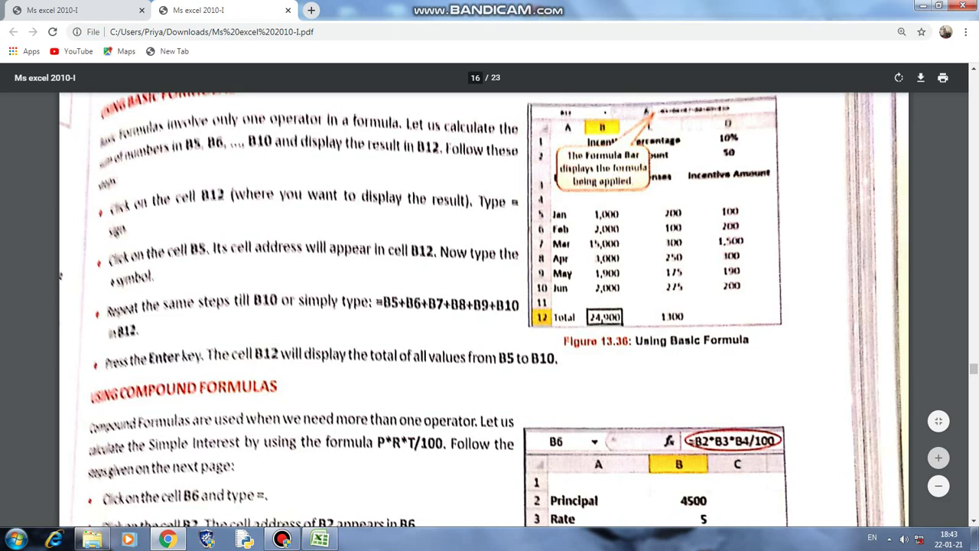
# - Switch back to Excel and enter the formula =F17 in cell F26, checking the PDF's basic formula instructions while building it
pyautogui.click(320, 539)
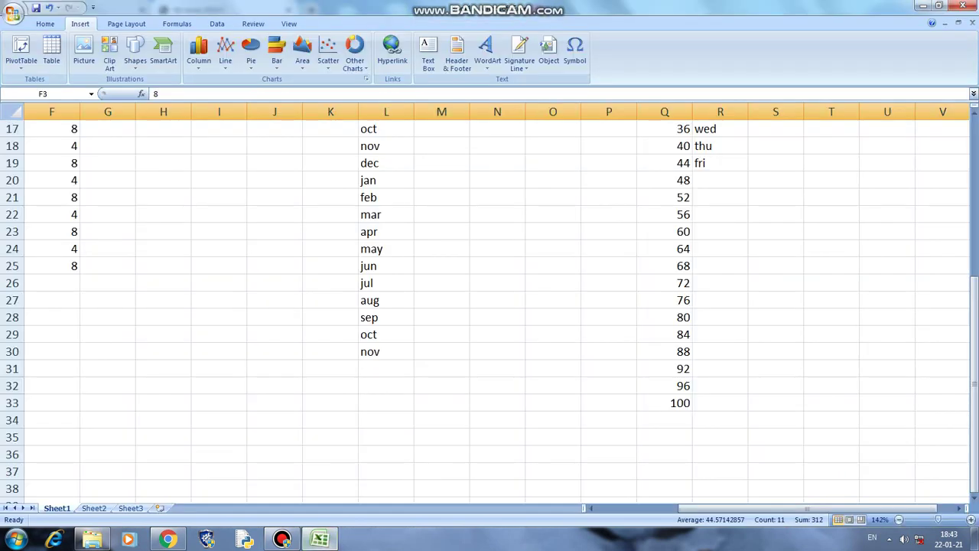
pyautogui.moveTo(51, 128); pyautogui.dragTo(51, 265)
pyautogui.click(43, 283)
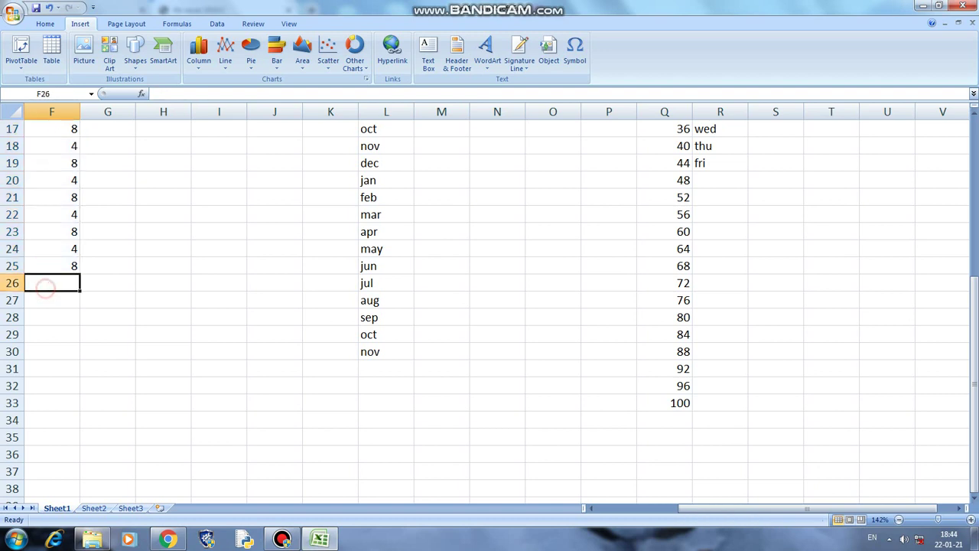
pyautogui.write('=')
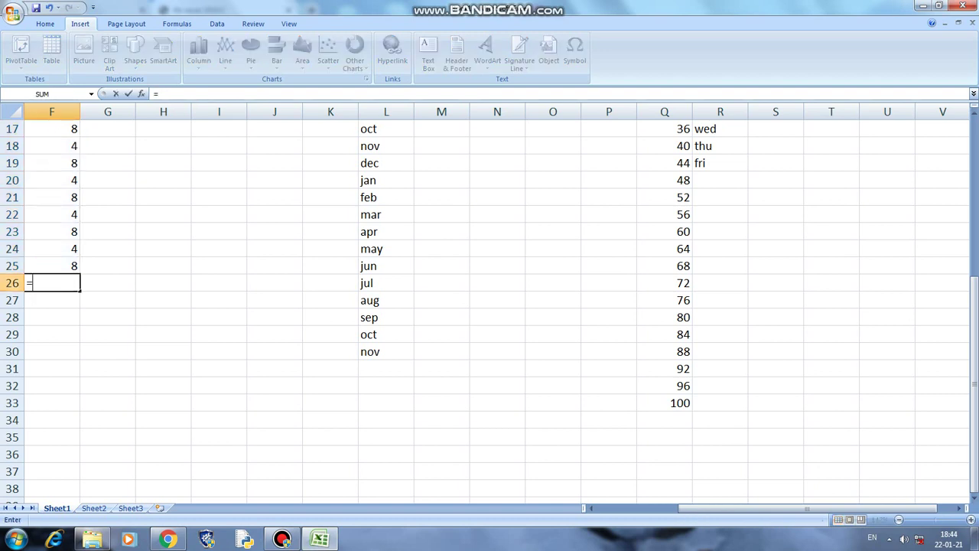
pyautogui.hotkey('alt', 'Tab')
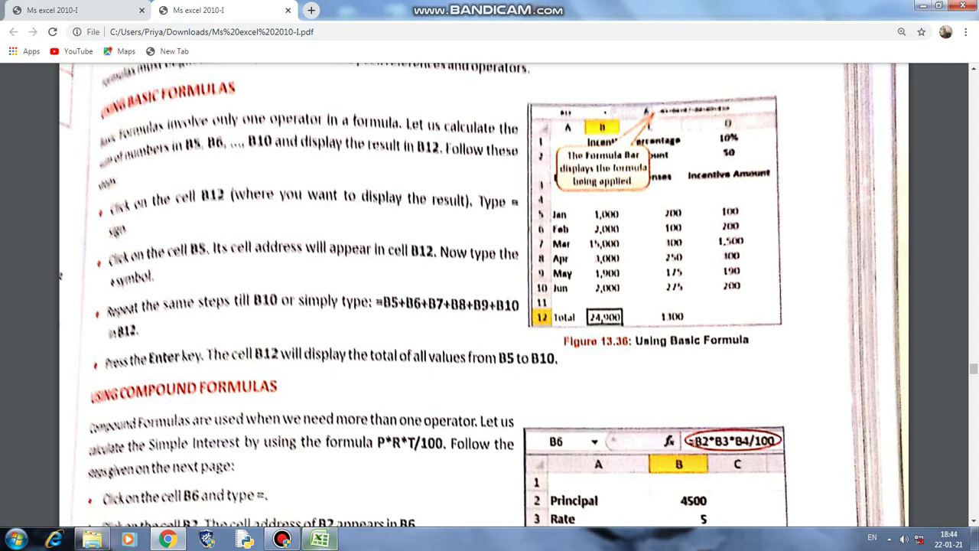
pyautogui.click(320, 539)
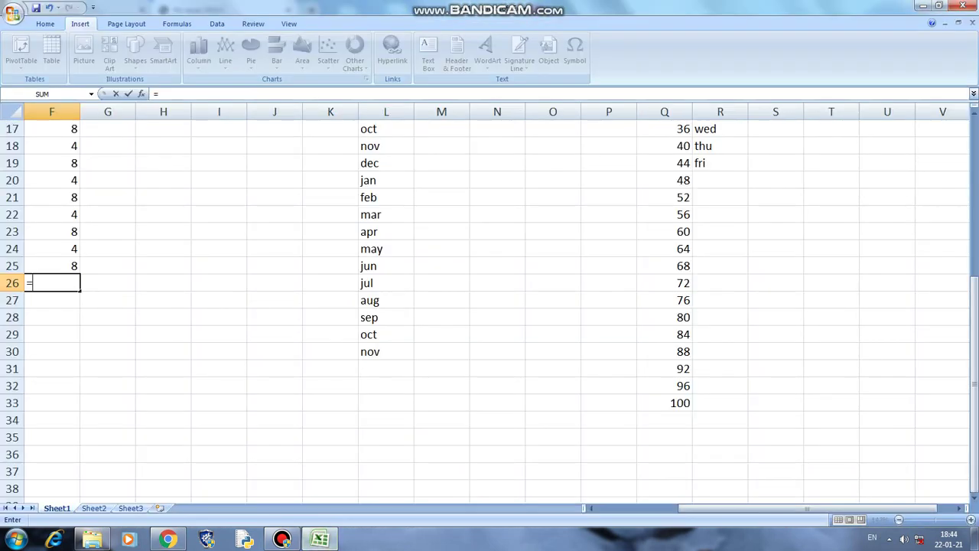
pyautogui.click(63, 130)
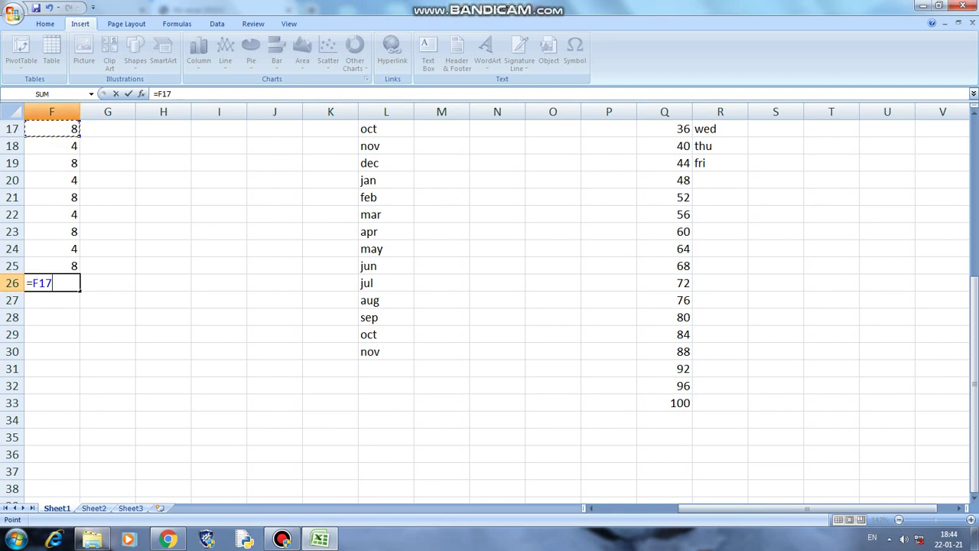
pyautogui.hotkey('shift', 'Return')
pyautogui.write('+')
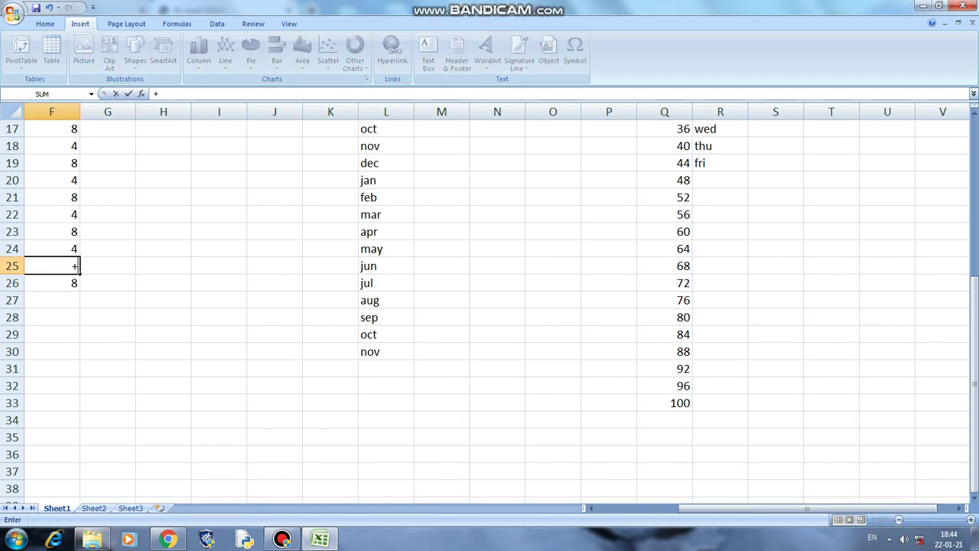
pyautogui.press('BackSpace')
pyautogui.write('8')
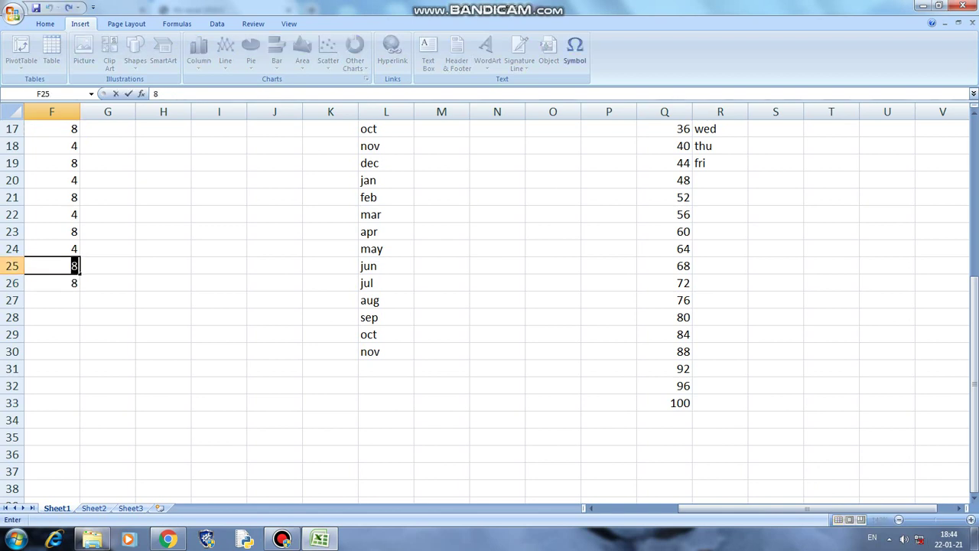
# - Enter the formula =F17 in cell F27
pyautogui.click(52, 300)
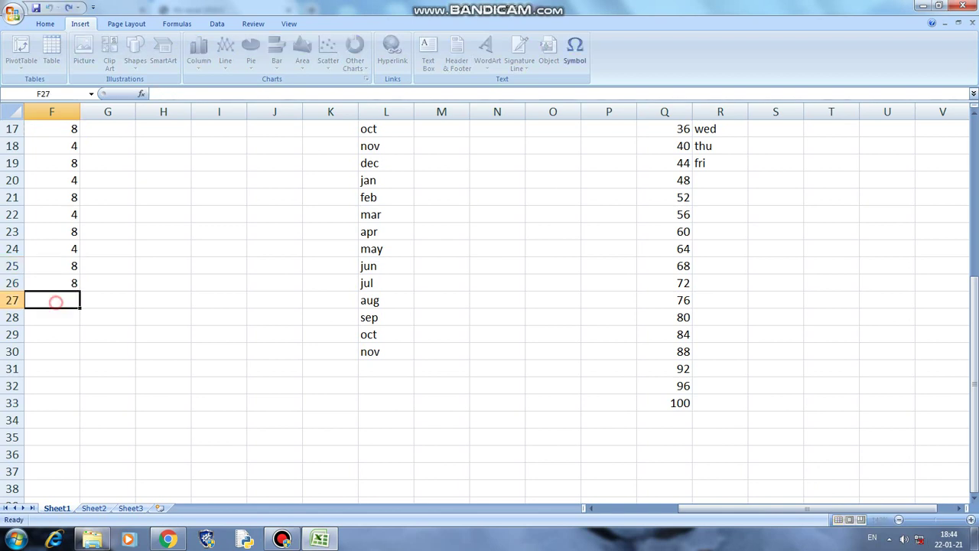
pyautogui.write('=')
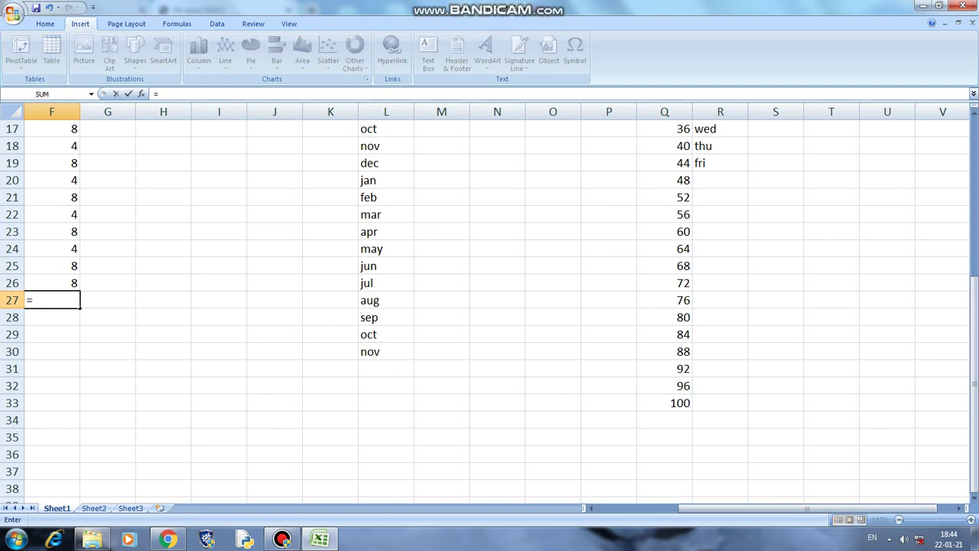
pyautogui.click(67, 129)
pyautogui.press('Return')
pyautogui.click(52, 283)
pyautogui.write('+')
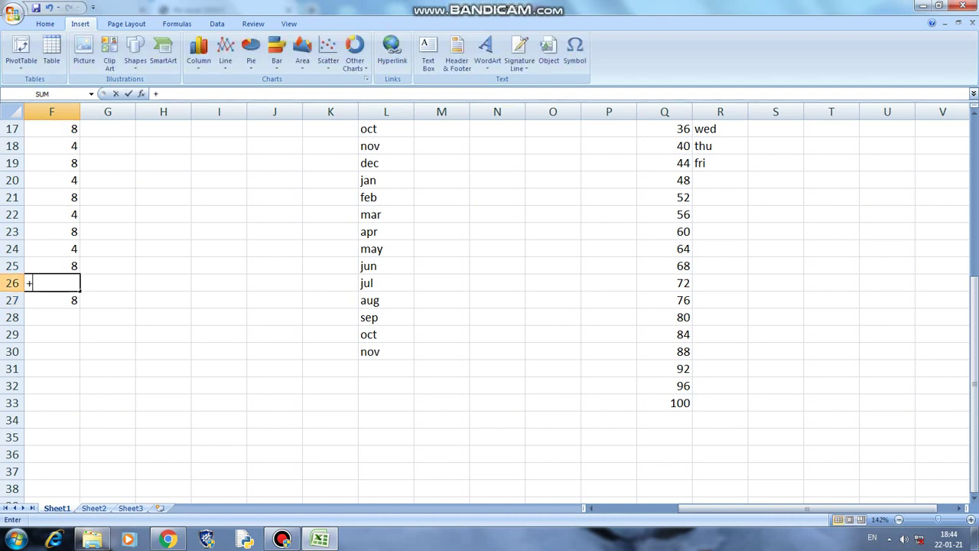
pyautogui.press('BackSpace')
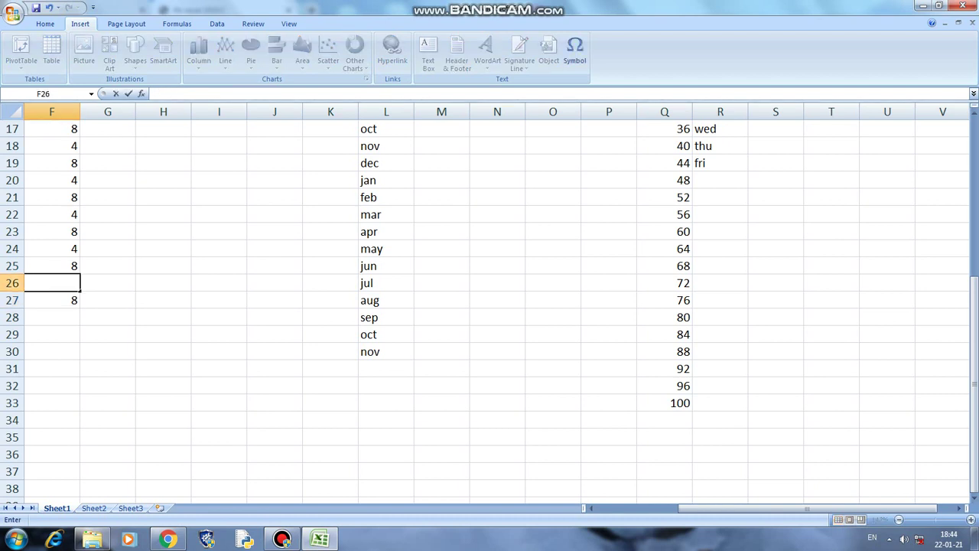
pyautogui.write('=')
pyautogui.click(71, 346)
pyautogui.click(68, 314)
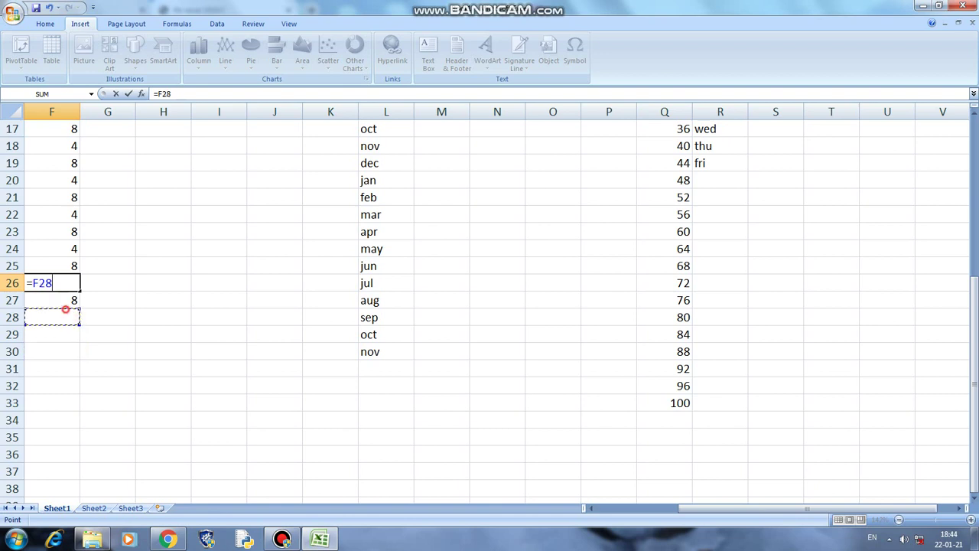
pyautogui.click(66, 297)
pyautogui.press('BackSpace')
pyautogui.press('BackSpace')
pyautogui.press('BackSpace')
pyautogui.press('BackSpace')
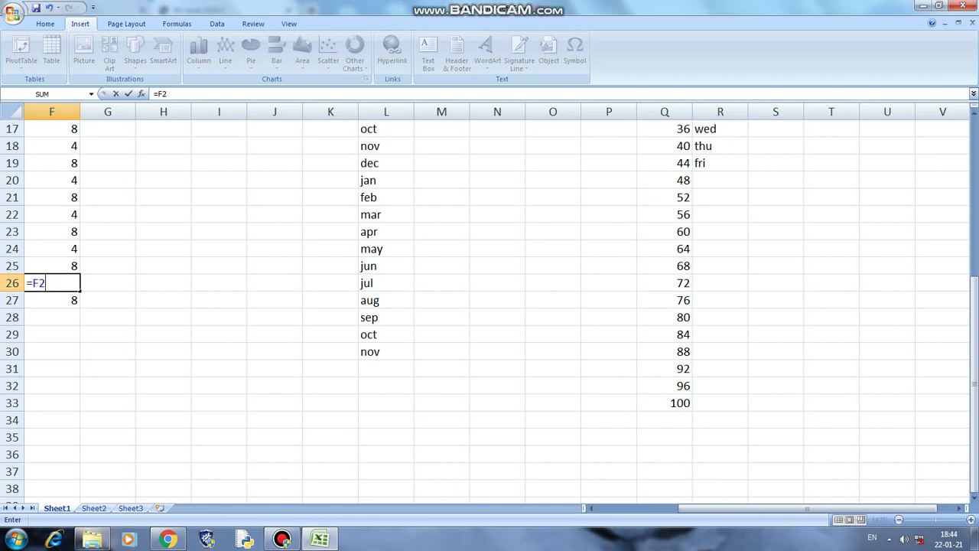
pyautogui.press('Return')
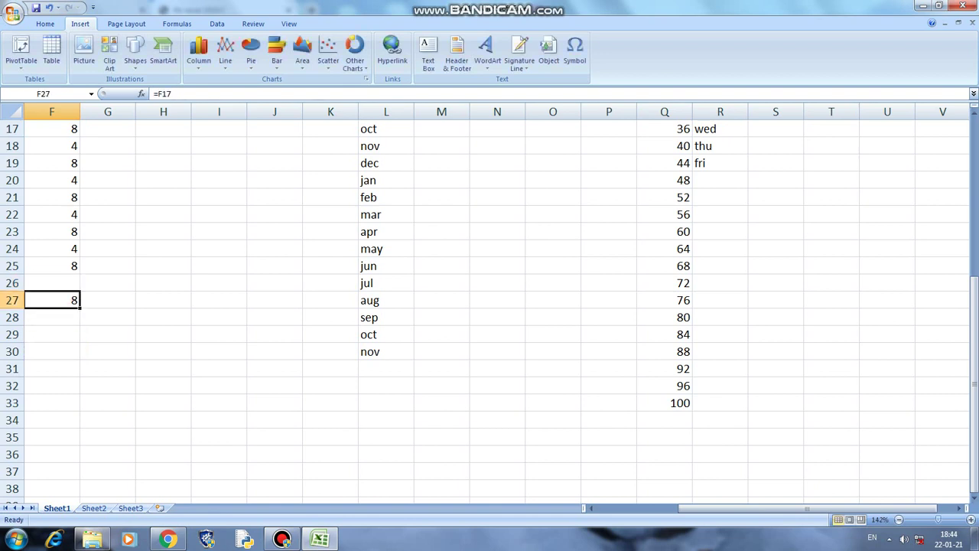
# - Enter the formula =F17+F18+F19+F20+F21+F22+F23+F24+F25 in cell F26, leaving F27 empty
pyautogui.click(52, 283)
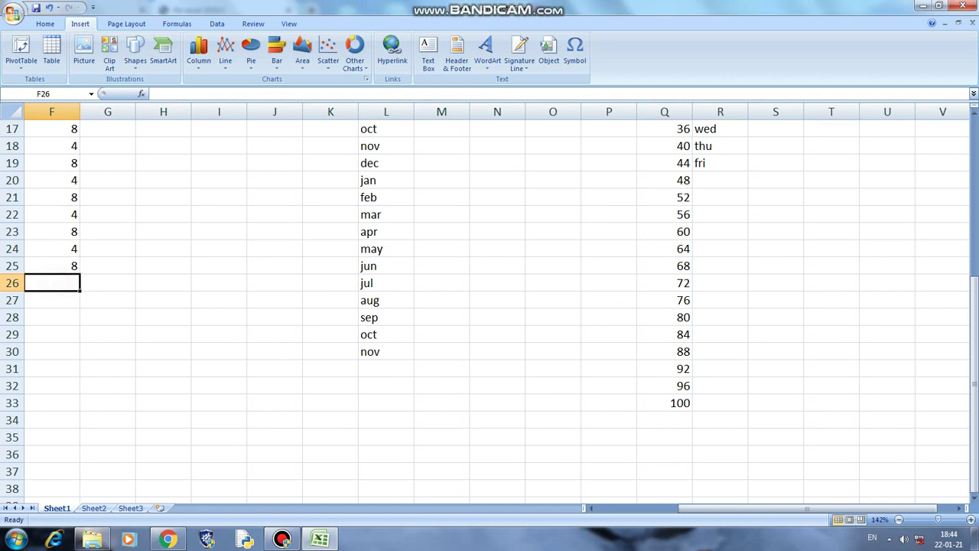
pyautogui.write('=')
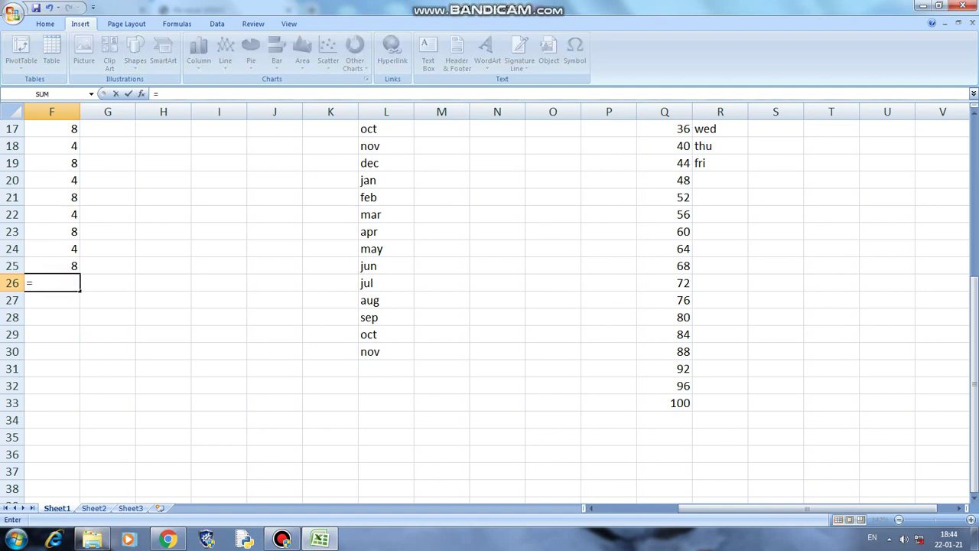
pyautogui.press('Up')
pyautogui.press('Up')
pyautogui.press('Up')
pyautogui.press('Up')
pyautogui.press('Up')
pyautogui.press('Up')
pyautogui.press('Up')
pyautogui.press('Up')
pyautogui.press('Up')
pyautogui.write('+')
pyautogui.press('Up')
pyautogui.press('Up')
pyautogui.press('Up')
pyautogui.press('Up')
pyautogui.press('Up')
pyautogui.press('Up')
pyautogui.press('Up')
pyautogui.press('Up')
pyautogui.write('+')
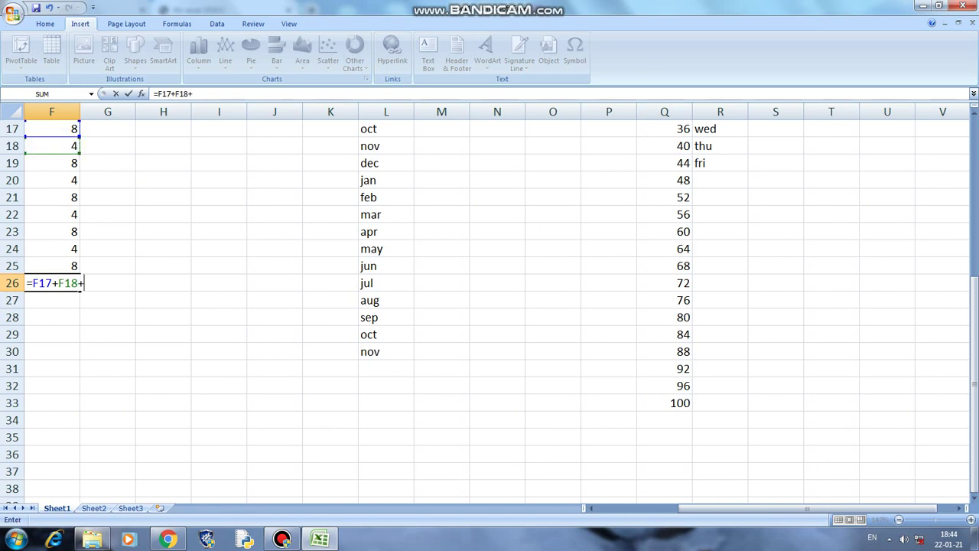
pyautogui.click(63, 161)
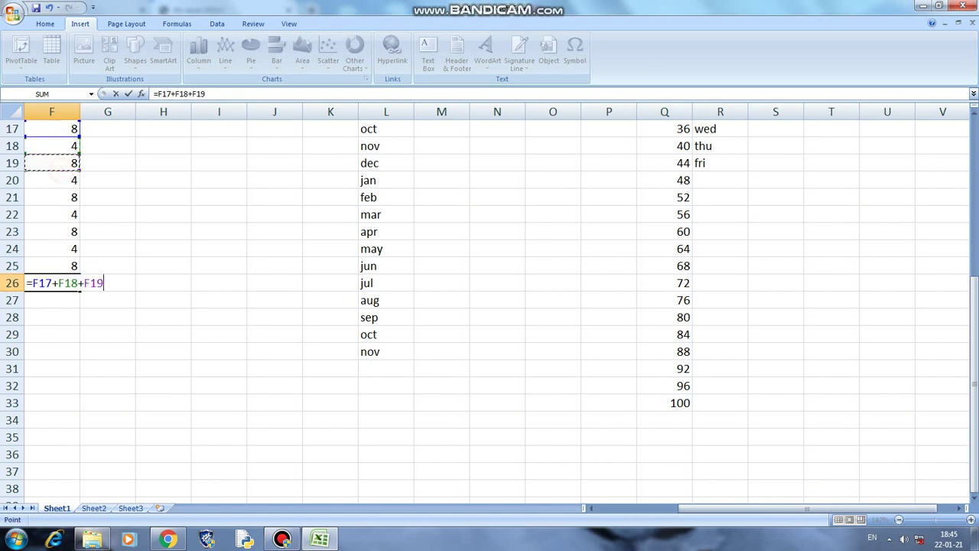
pyautogui.write('+')
pyautogui.click(77, 180)
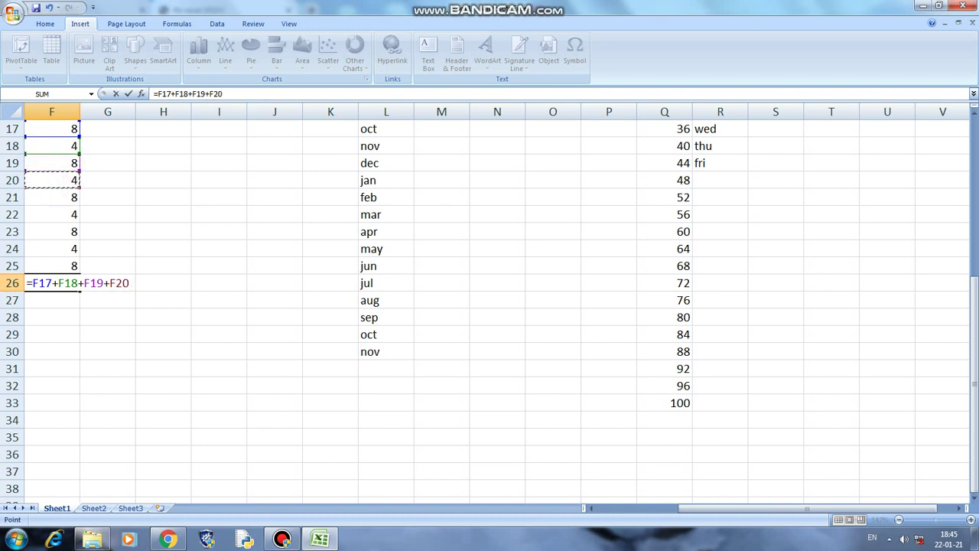
pyautogui.write('+')
pyautogui.click(54, 197)
pyautogui.write('+')
pyautogui.click(54, 214)
pyautogui.write('+')
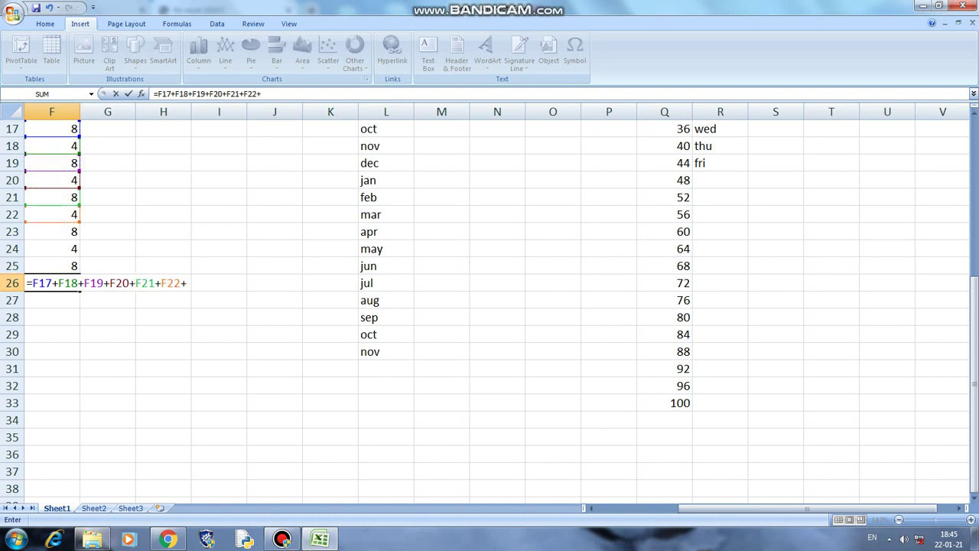
pyautogui.click(54, 234)
pyautogui.write('+')
pyautogui.click(55, 248)
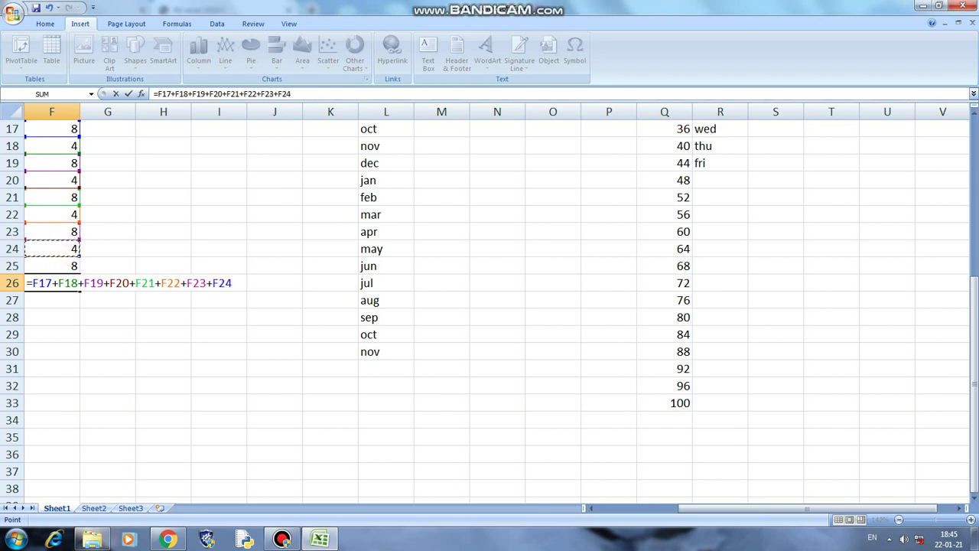
pyautogui.write('+')
pyautogui.click(54, 265)
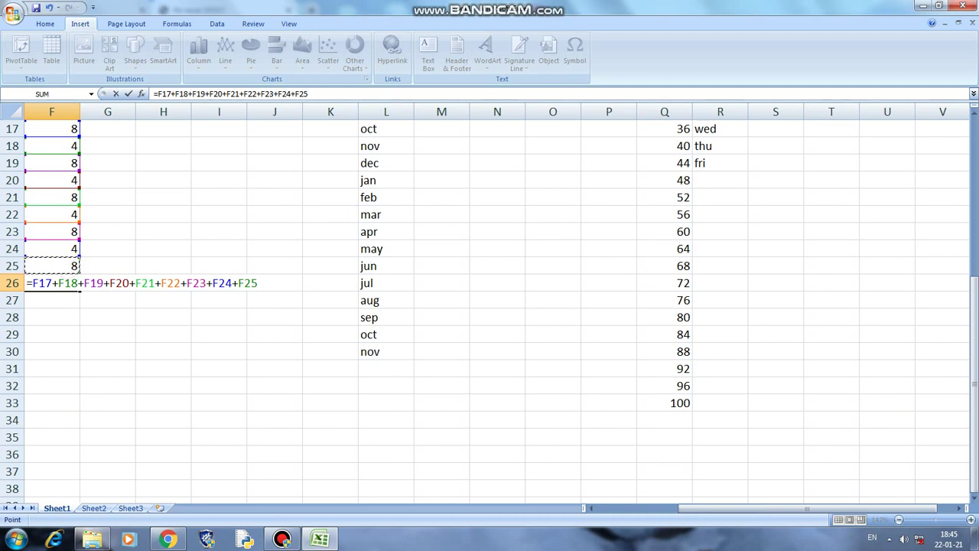
pyautogui.press('Return')
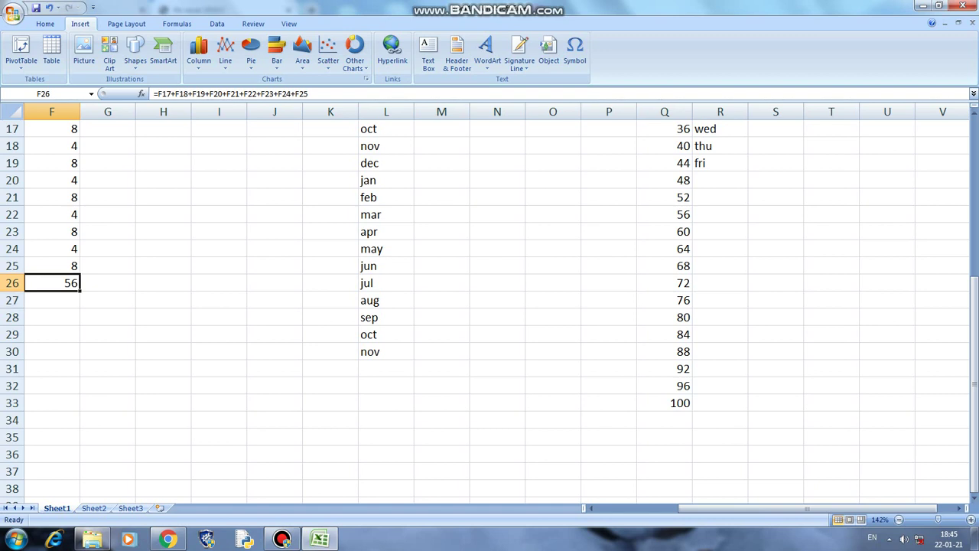
# - Enter =SUM(F17:F25) in cell F27 and compare its formula with the one in F26
pyautogui.click(52, 300)
pyautogui.write('=')
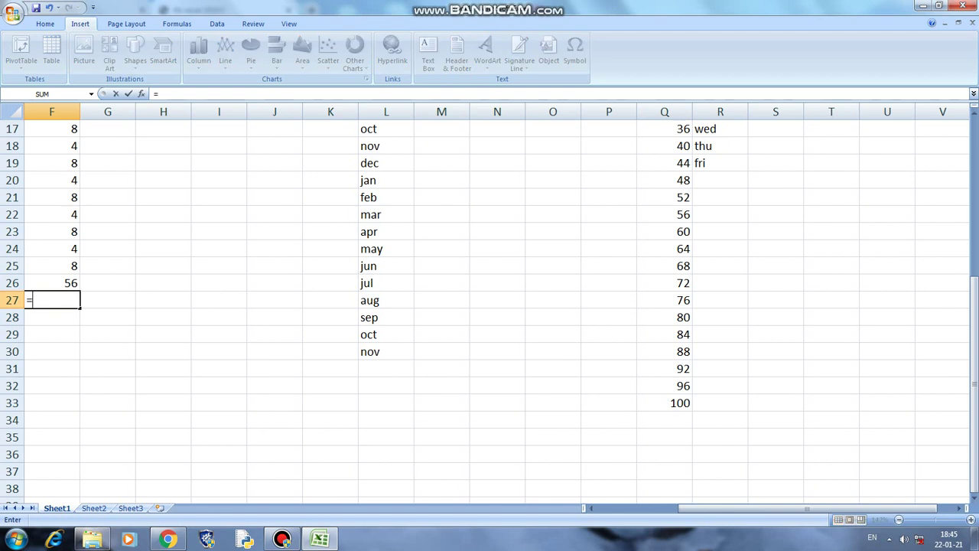
pyautogui.write('sum')
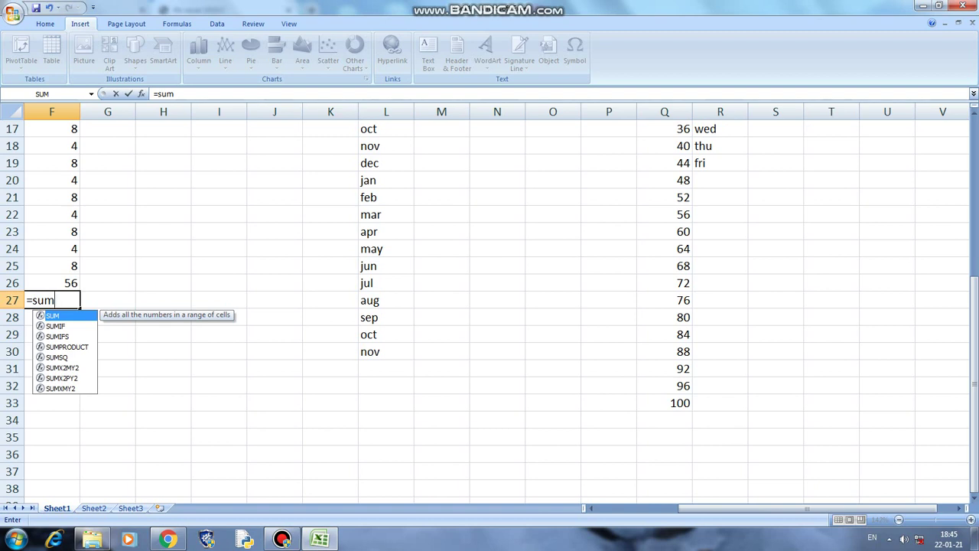
pyautogui.write('(')
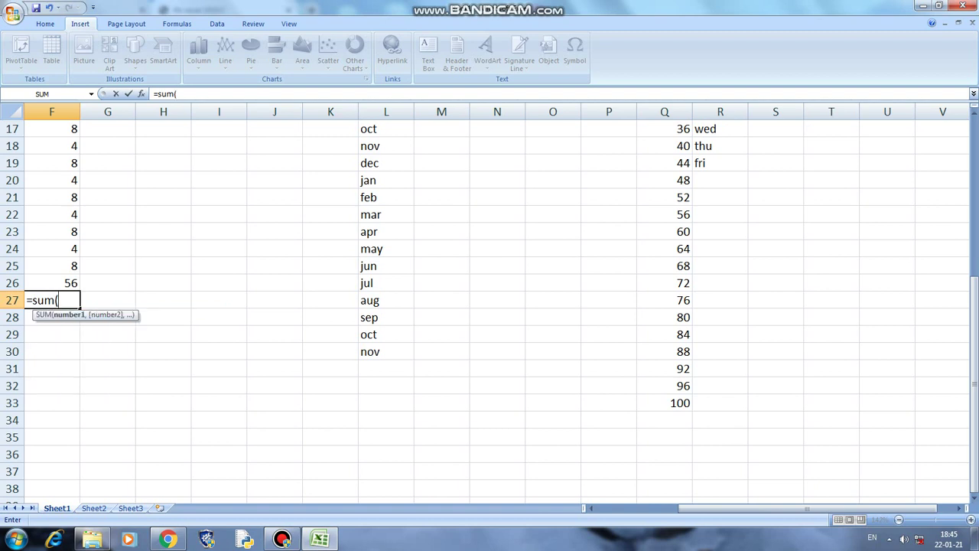
pyautogui.click(44, 129)
pyautogui.press('F8')
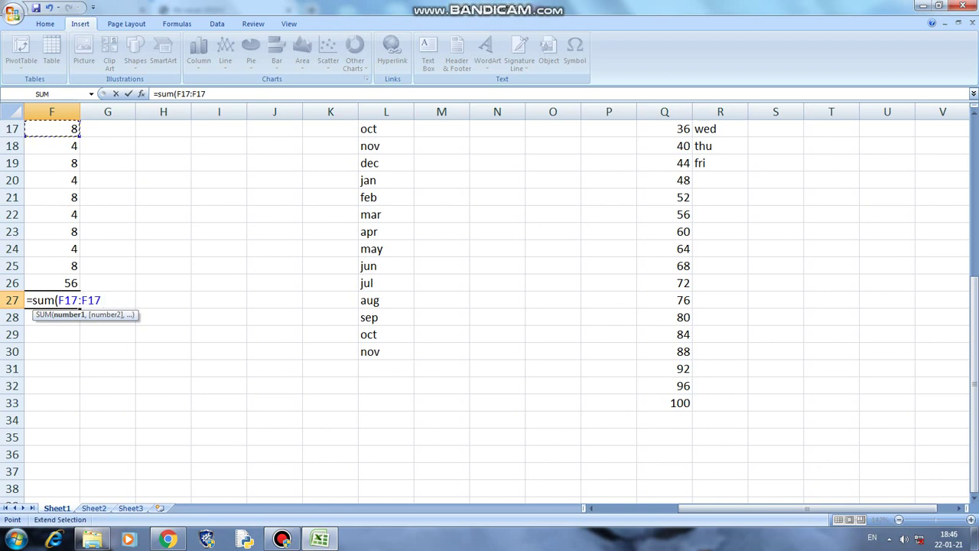
pyautogui.press('BackSpace')
pyautogui.press('BackSpace')
pyautogui.press('BackSpace')
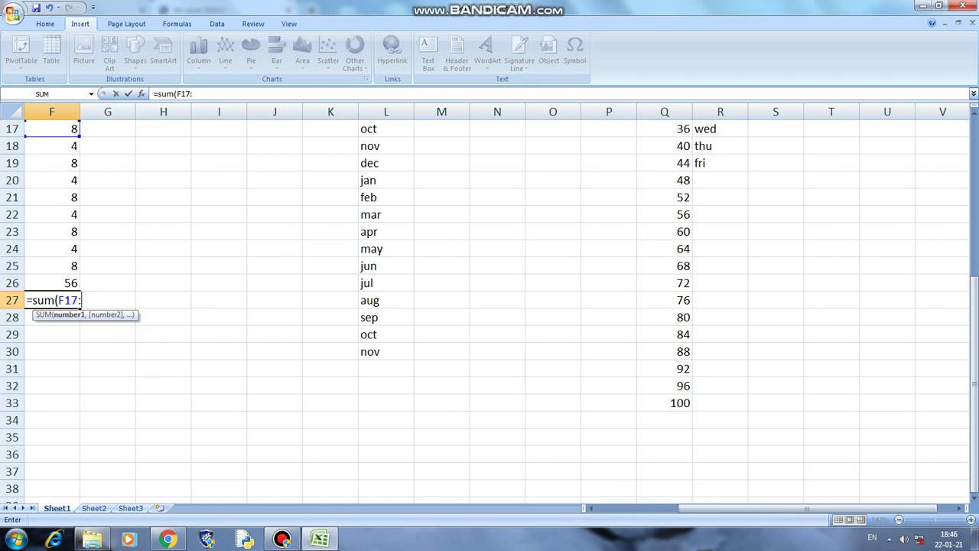
pyautogui.press('Up')
pyautogui.press('Up')
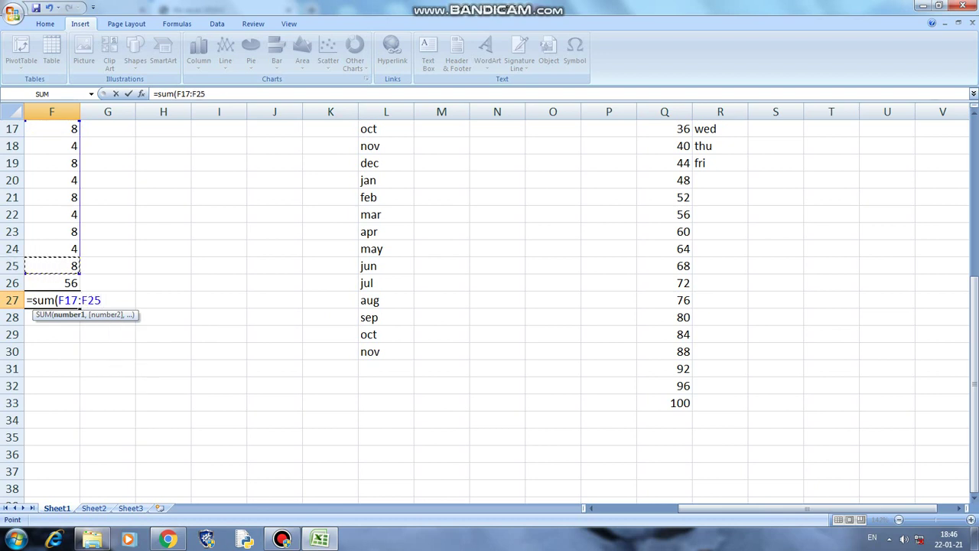
pyautogui.write(')')
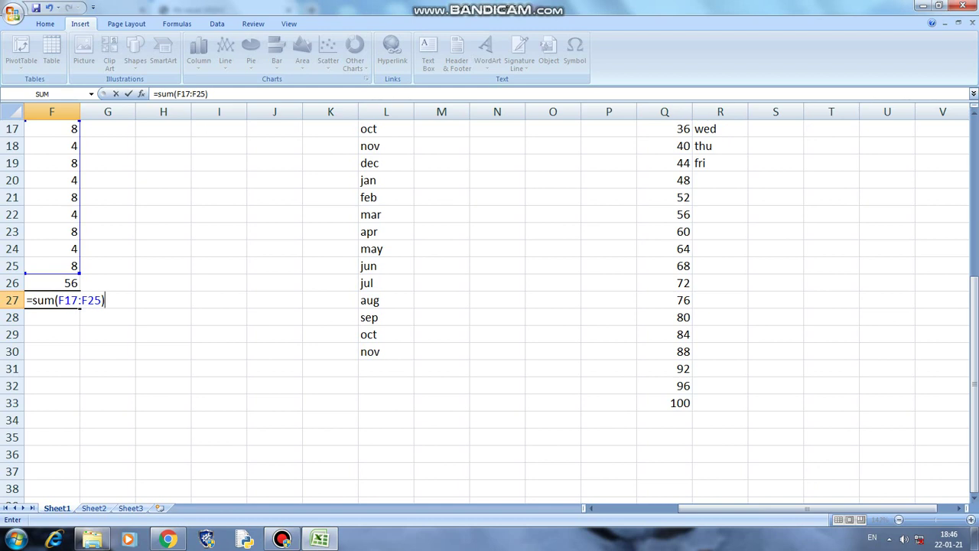
pyautogui.press('Return')
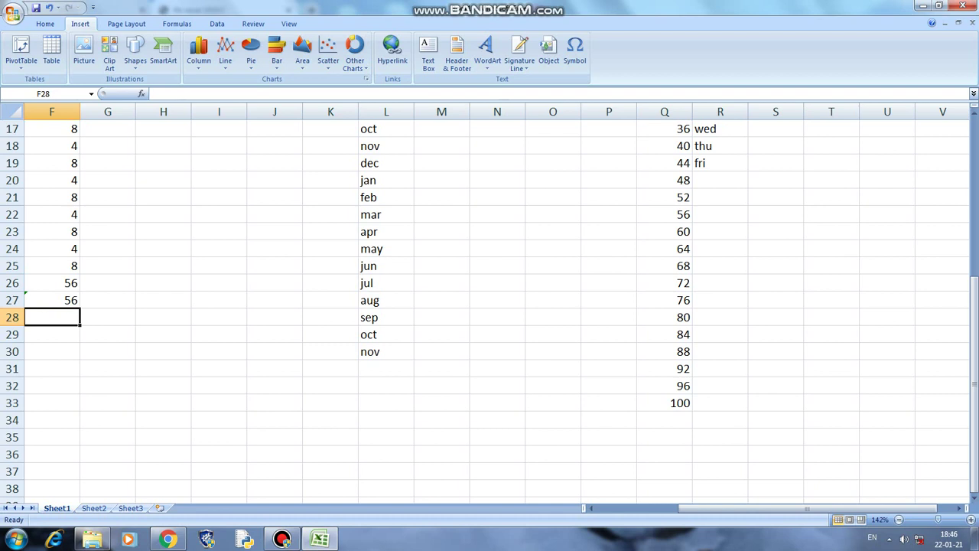
pyautogui.click(51, 283)
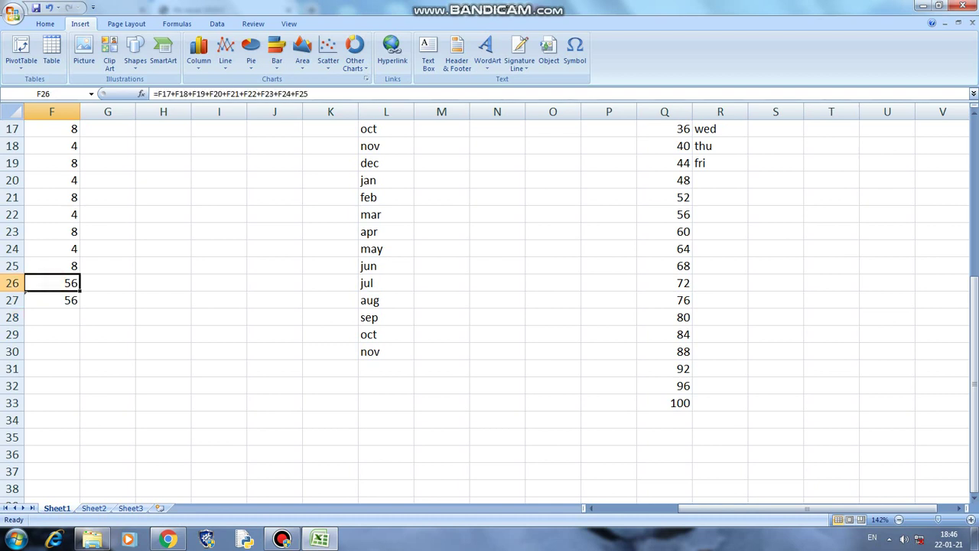
pyautogui.click(50, 300)
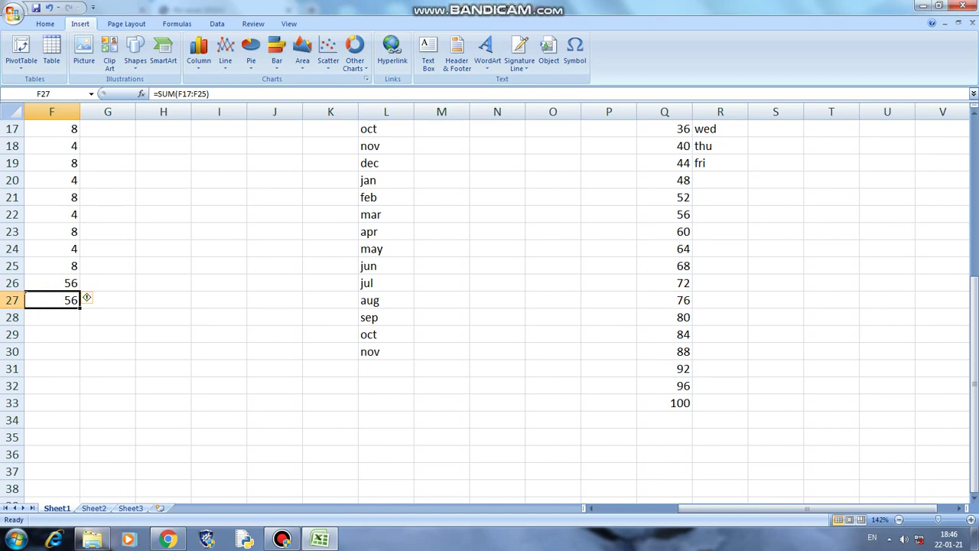
# - Switch to the Ms excel 2010-I PDF in Chrome and review the section on using compound formulas
pyautogui.hotkey('alt', 'Tab')
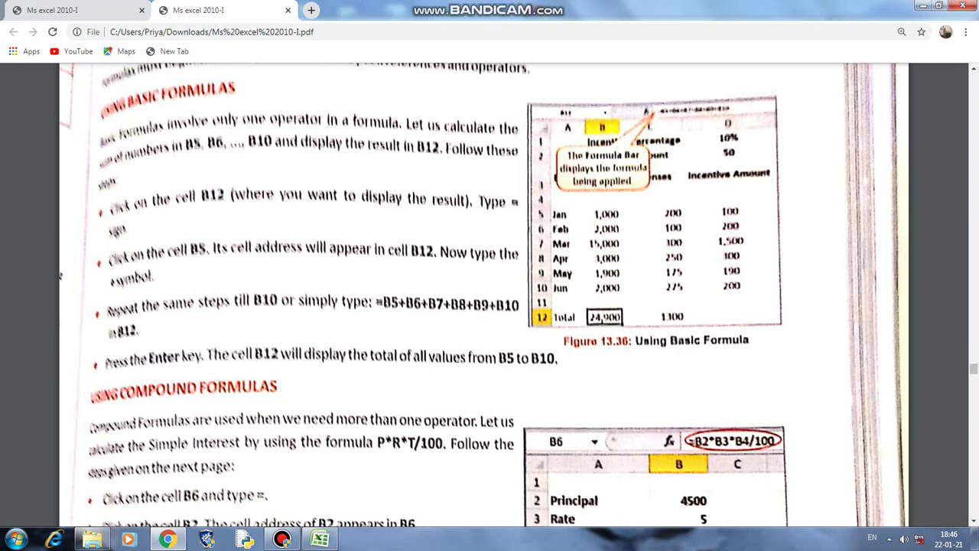
pyautogui.scroll(-1, 483, 311)
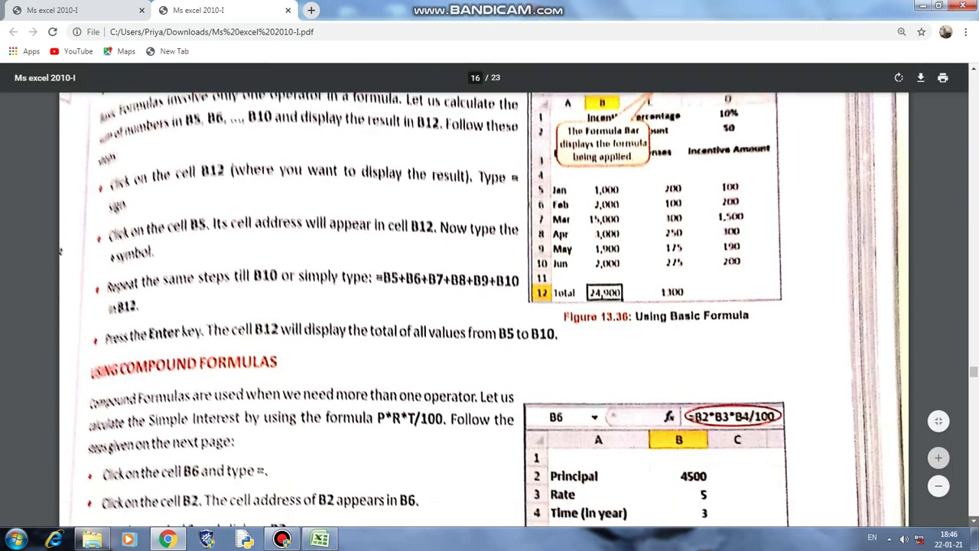
pyautogui.scroll(-3, 483, 309)
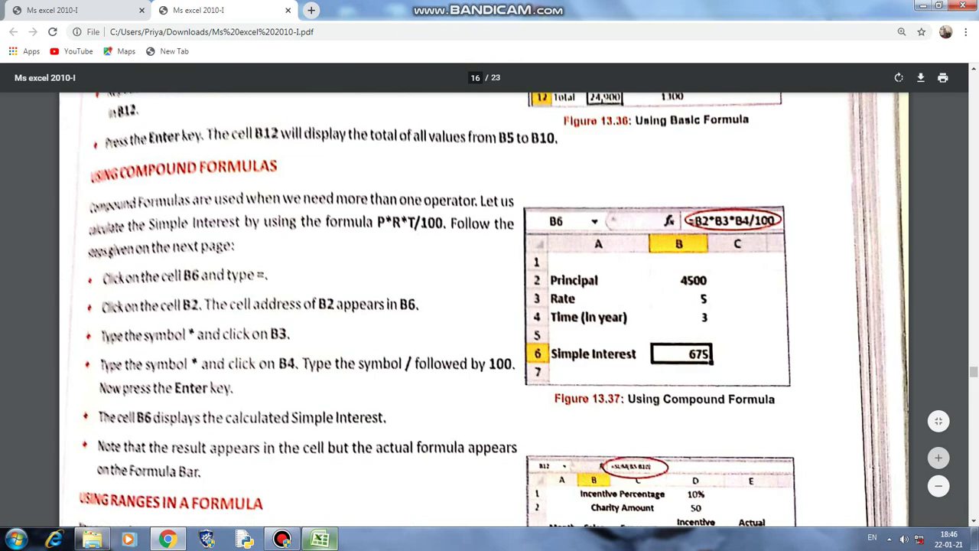
# - Switch back to Excel, enter the compound formula =F22+F26*F19 in cell H22 and reselect that cell
pyautogui.hotkey('alt', 'Tab')
pyautogui.click(170, 215)
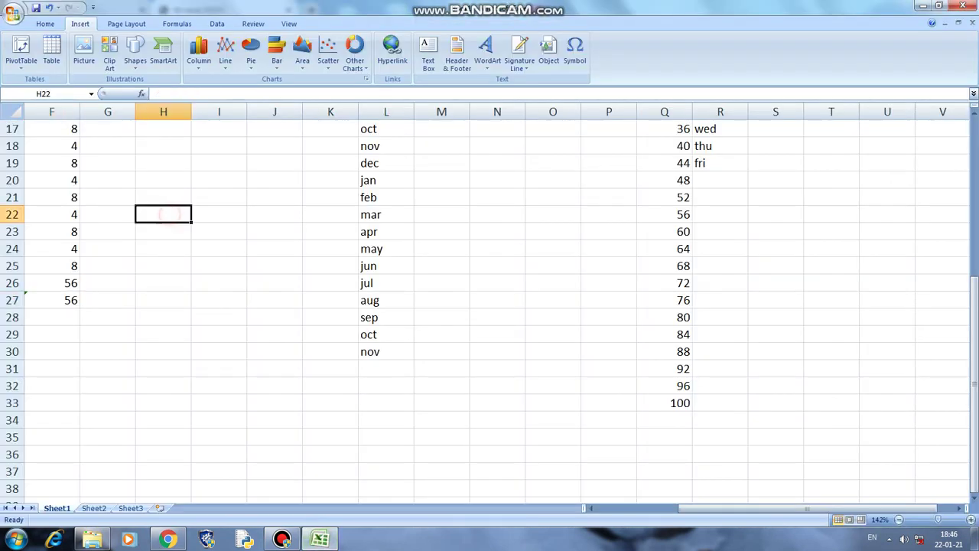
pyautogui.write('=')
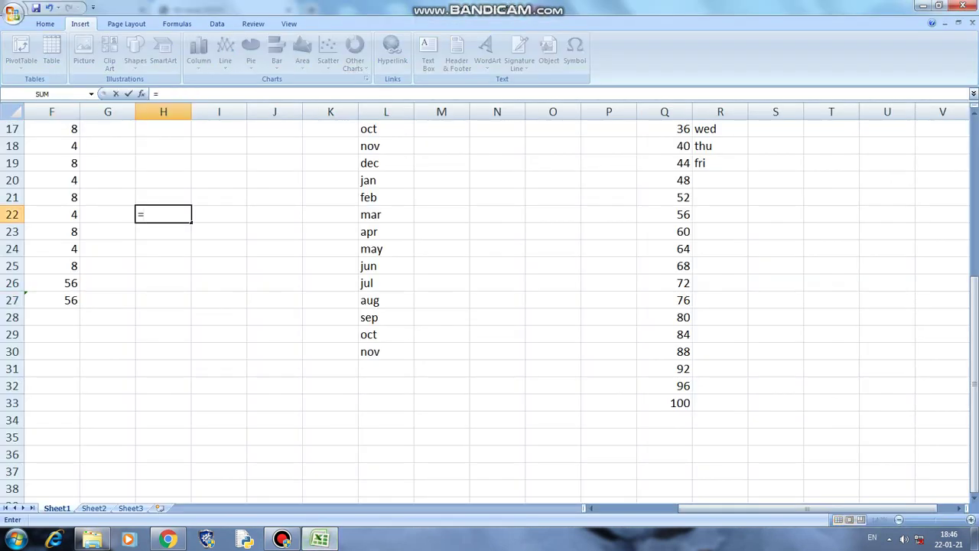
pyautogui.press('Left')
pyautogui.press('Left')
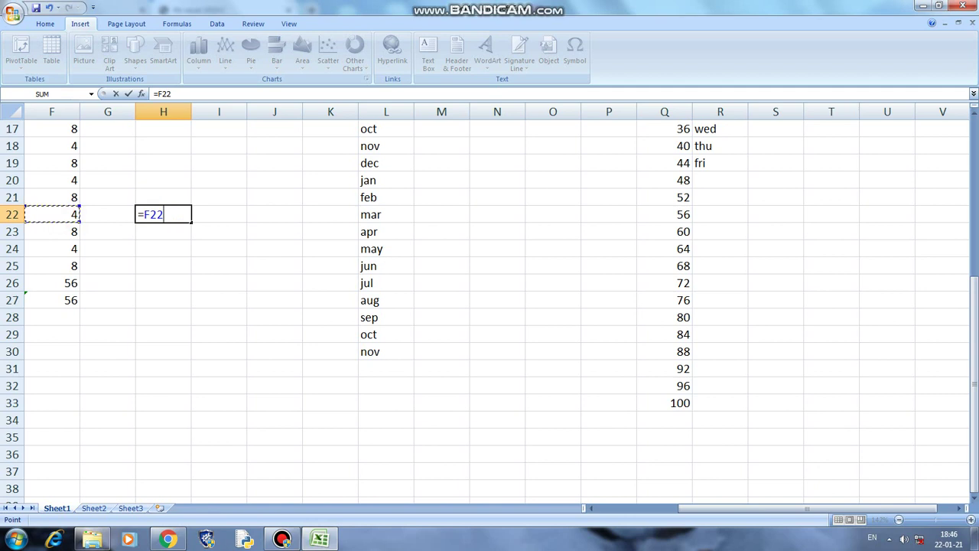
pyautogui.write('+')
pyautogui.press('Left')
pyautogui.press('Left')
pyautogui.press('Down')
pyautogui.press('Down')
pyautogui.press('Down')
pyautogui.press('Down')
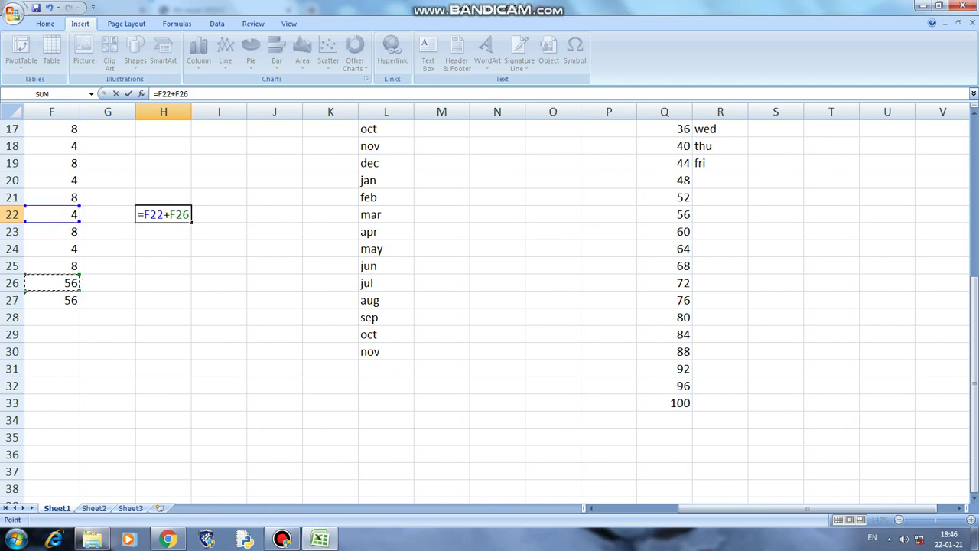
pyautogui.write('*')
pyautogui.click(42, 162)
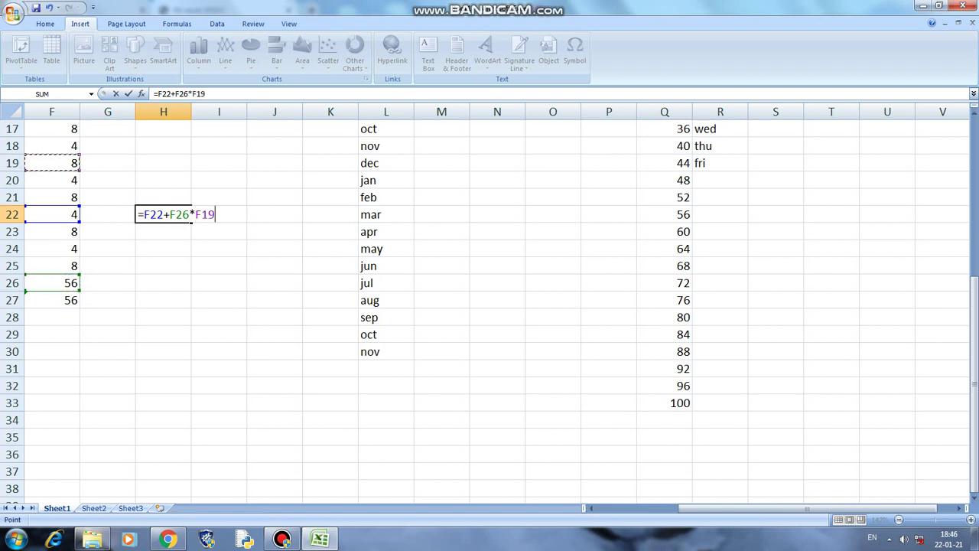
pyautogui.press('Return')
pyautogui.click(149, 214)
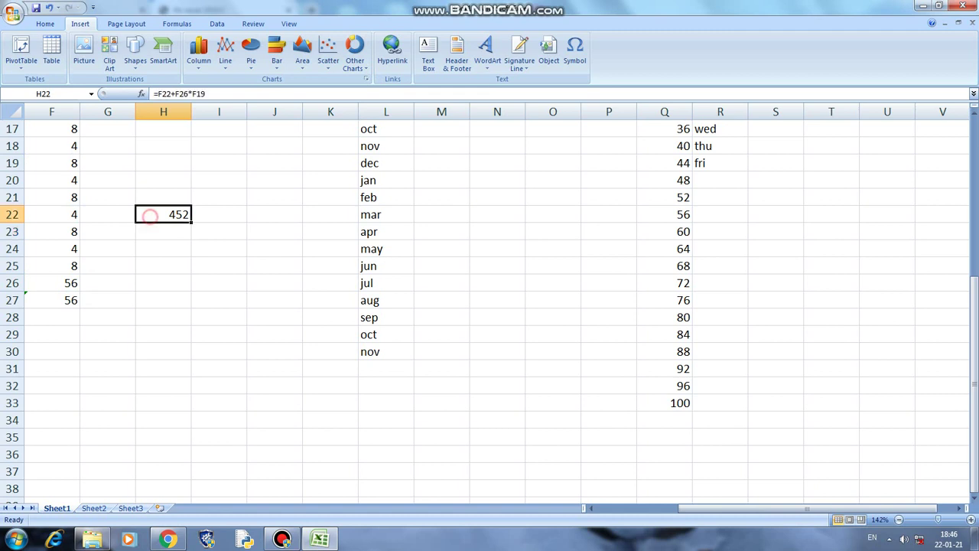